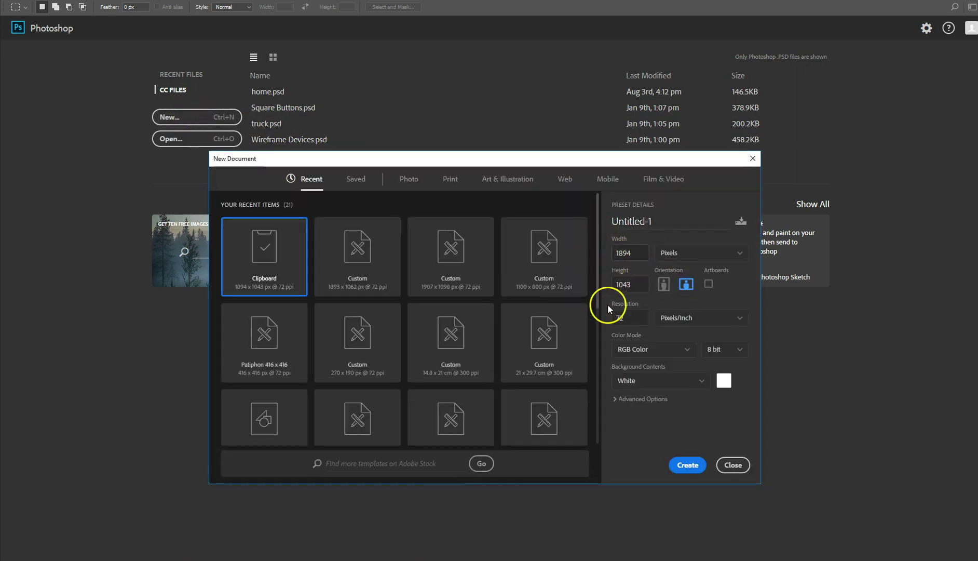
Create a 1894 × 1043 px RGB document at 72 ppi with a white background and paste the copied website screenshot
left_click(694, 466)
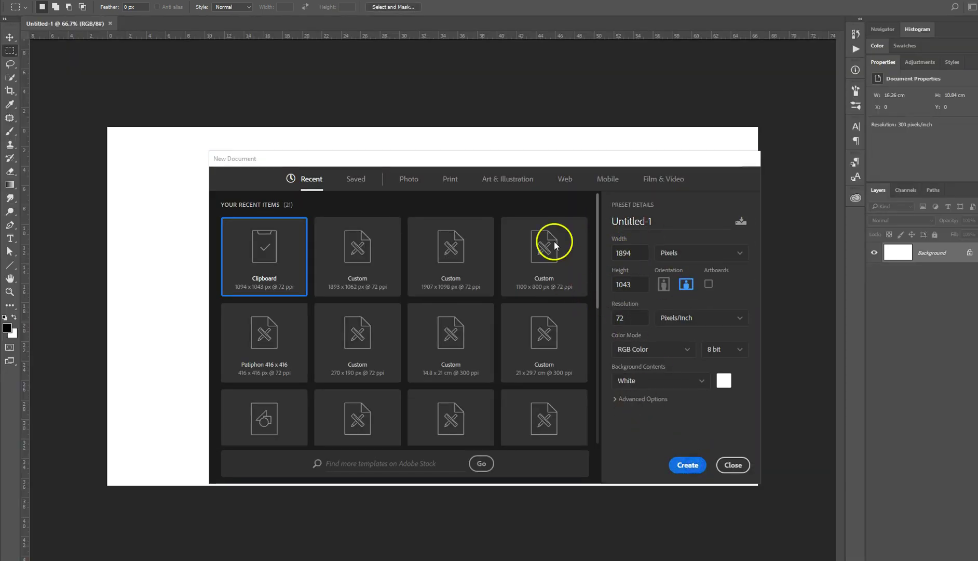
key("ctrl+v")
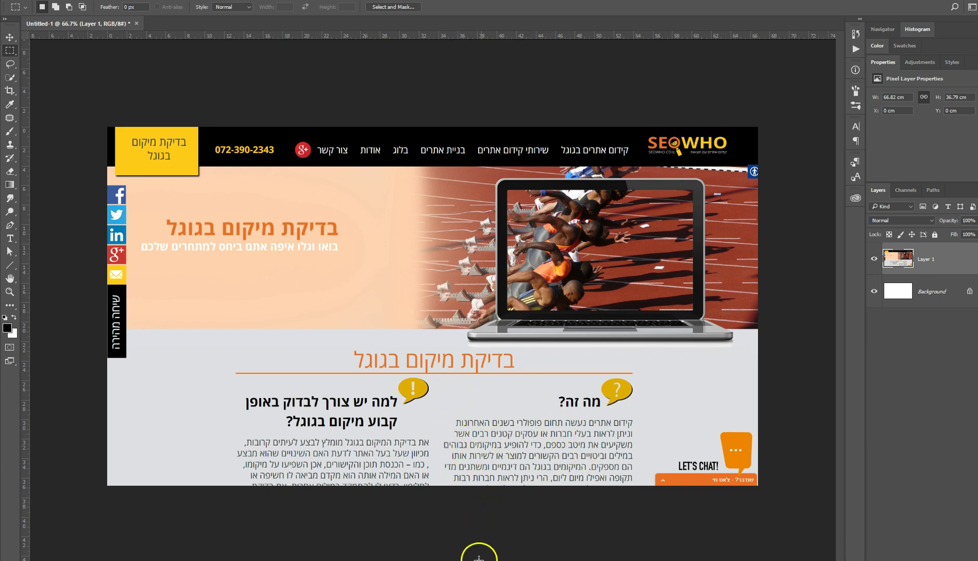
Switch to the browser and search Pixabay for "running" images
left_click(443, 538)
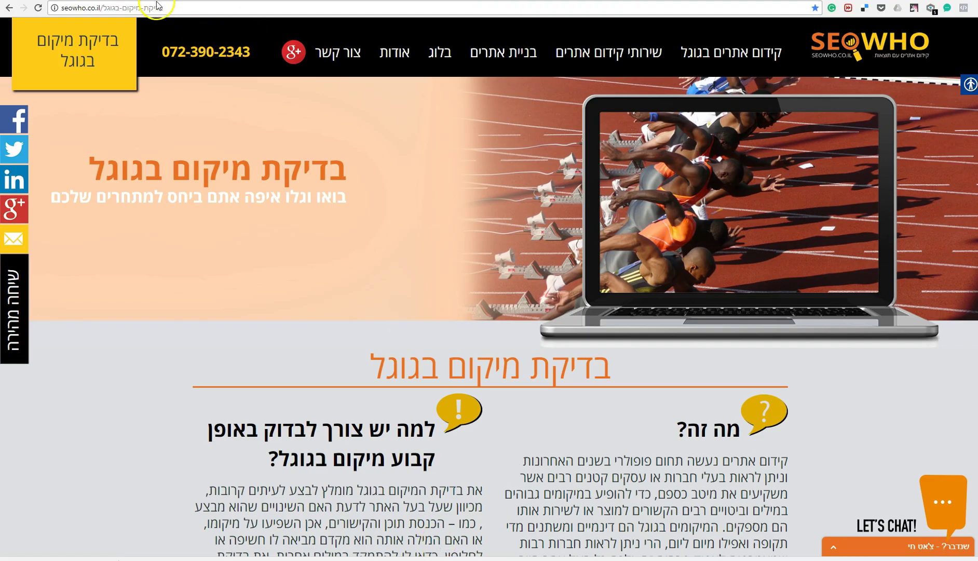
key("ctrl+Tab")
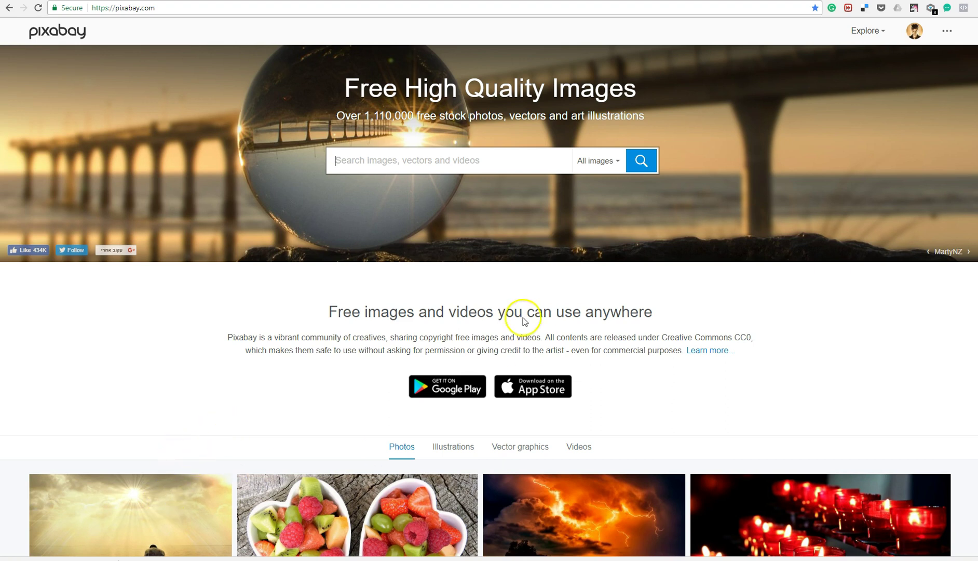
type("ru")
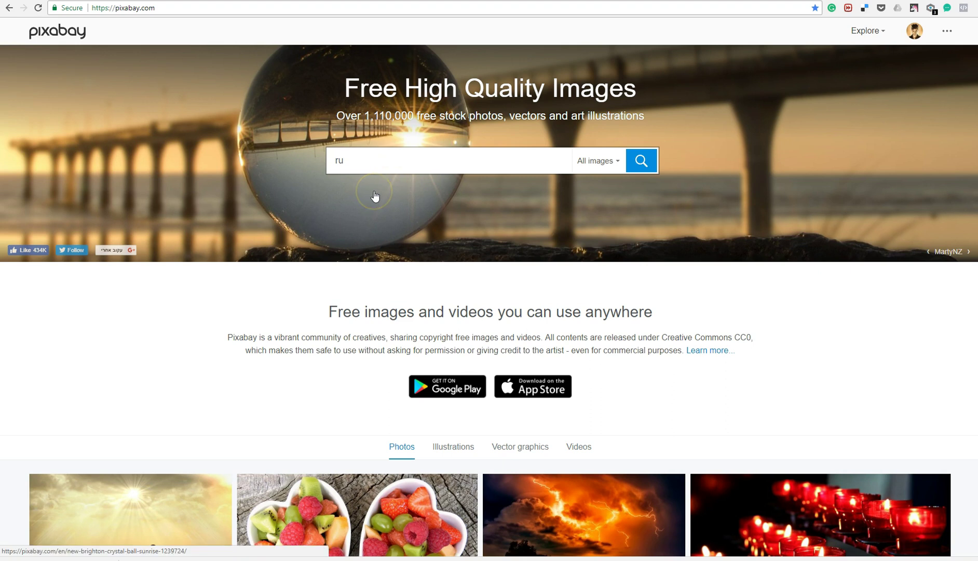
type("nn")
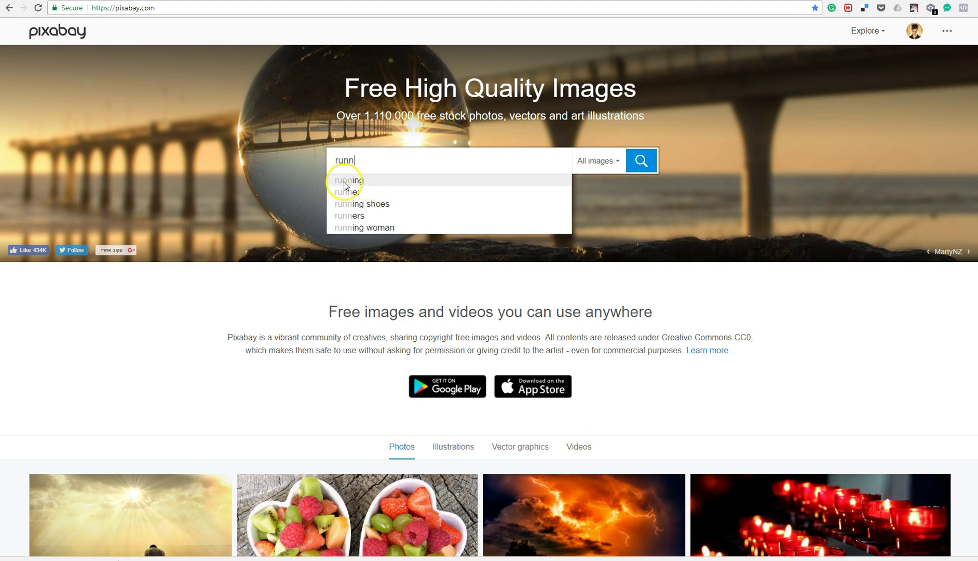
left_click(345, 177)
Open the stock photo action-1834465_1920.jpg from its file folder in Photoshop
mouse_move(85, 560)
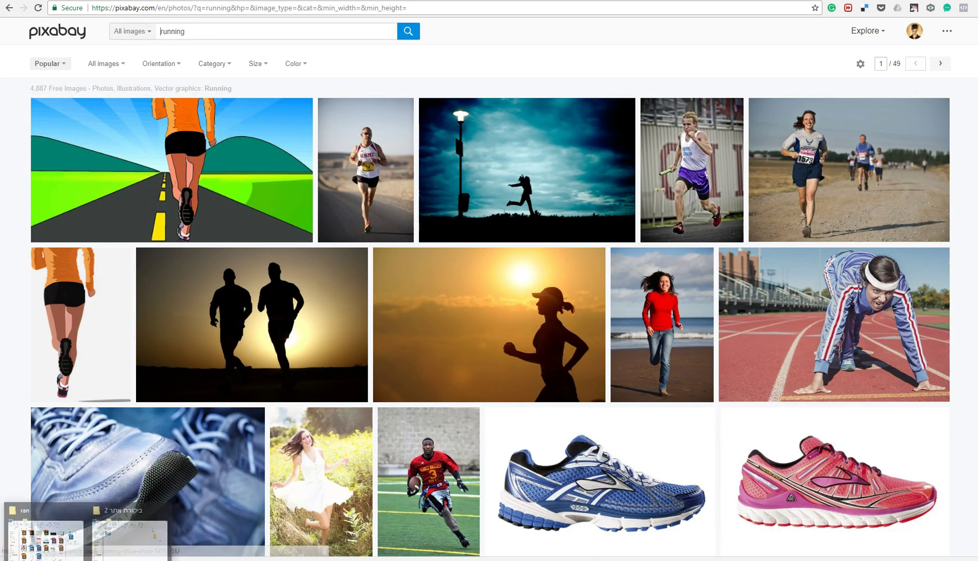
left_click(130, 535)
left_click_drag(231, 166, 419, 45)
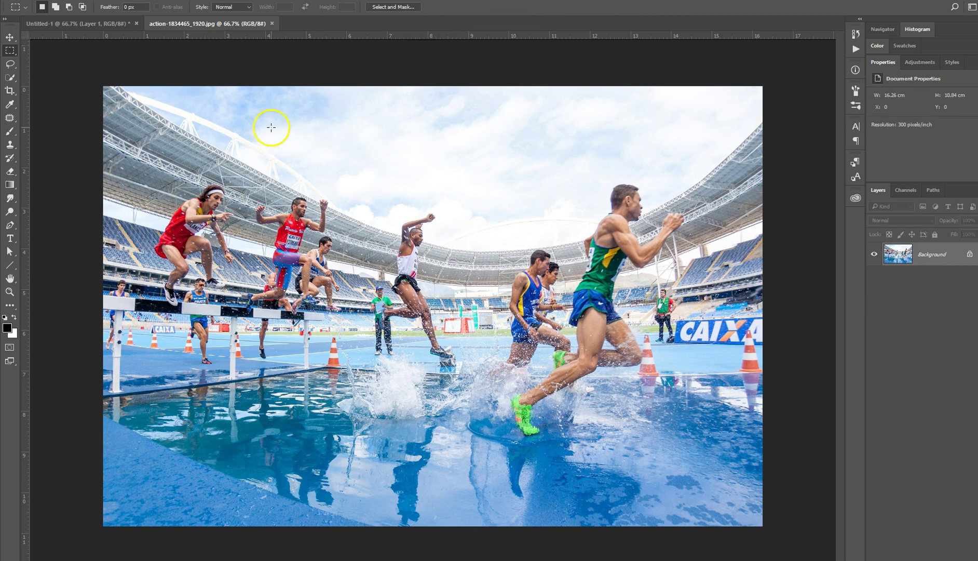
Move the runners photo into Untitled-1 as a layer covering the website screenshot
left_click(11, 38)
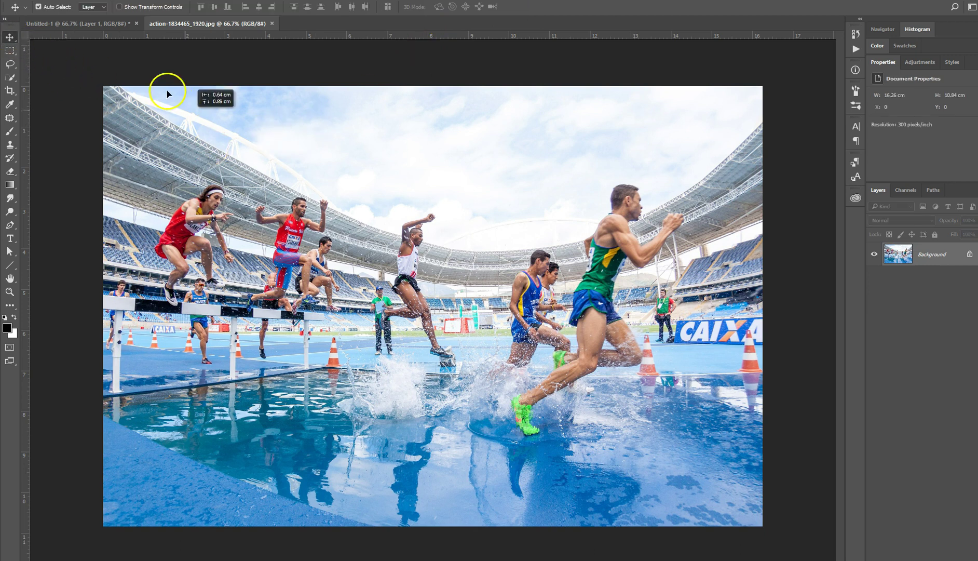
left_click(104, 24)
left_click_drag(103, 24, 413, 255)
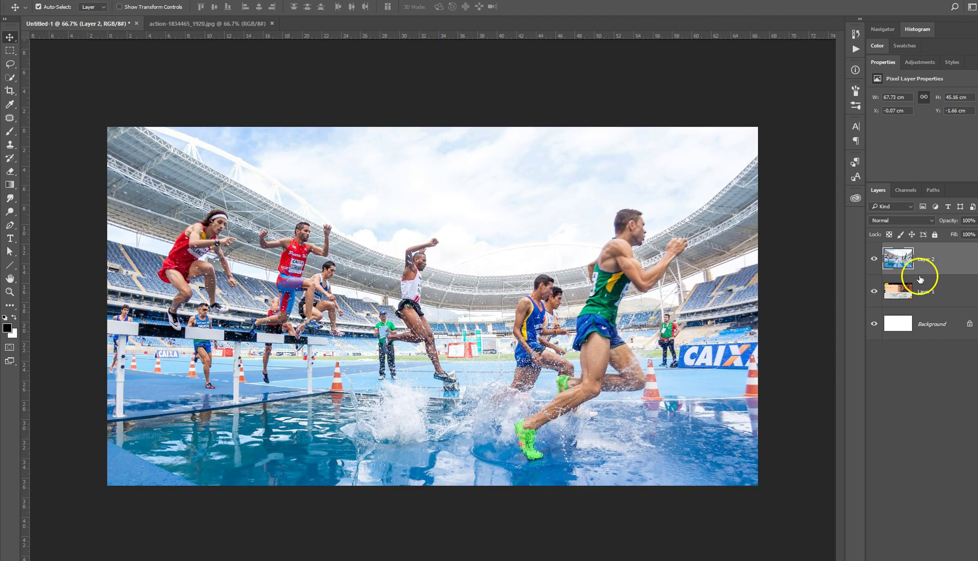
Hide the runners photo and make a rectangular selection of the full-width banner beneath the website's navigation bar
left_click(874, 259)
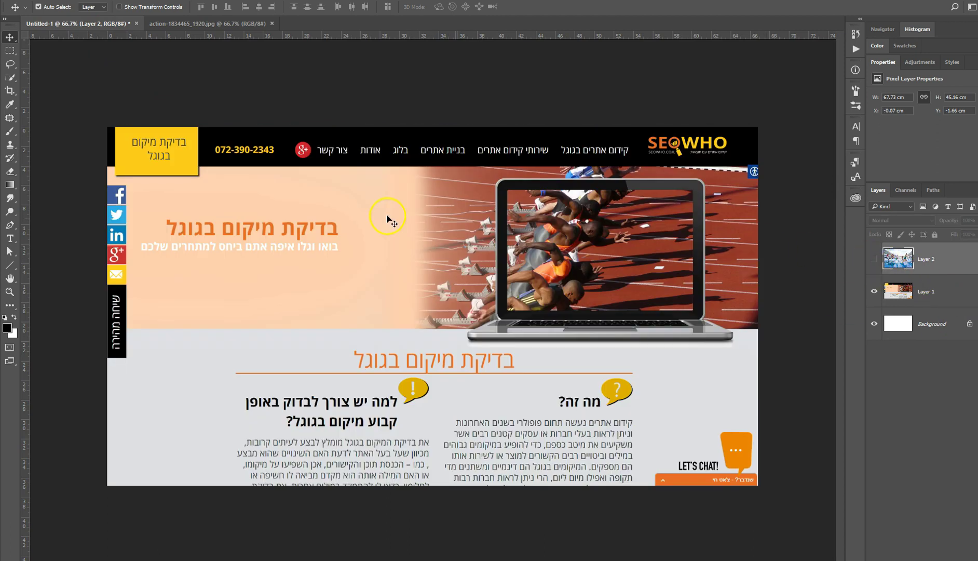
left_click(10, 51)
left_click_drag(107, 167, 769, 331)
Subtract the column of social buttons from the banner selection, aligning the selection with the column's edge
left_click_drag(55, 304, 356, 235)
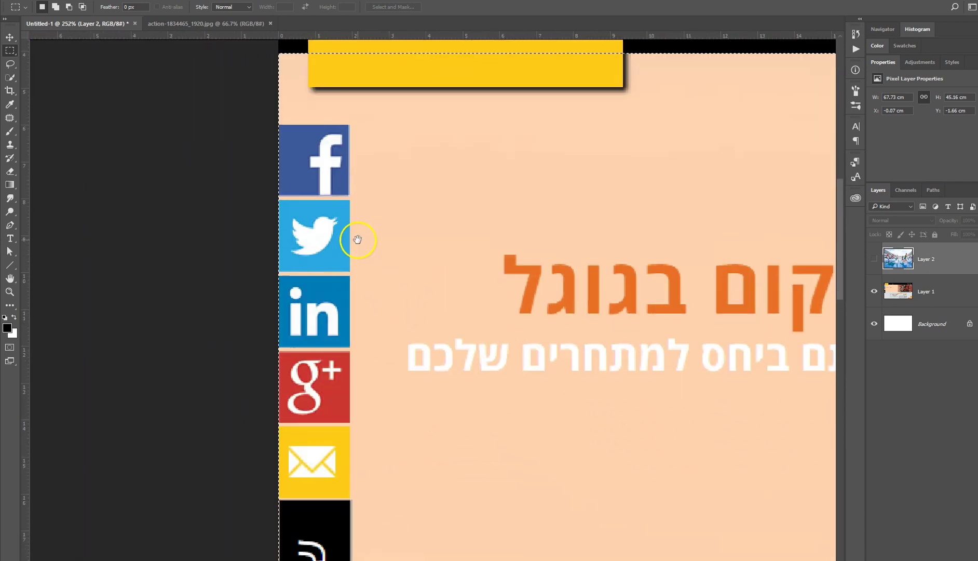
left_click_drag(273, 124, 354, 553)
key("Left")
key("Left")
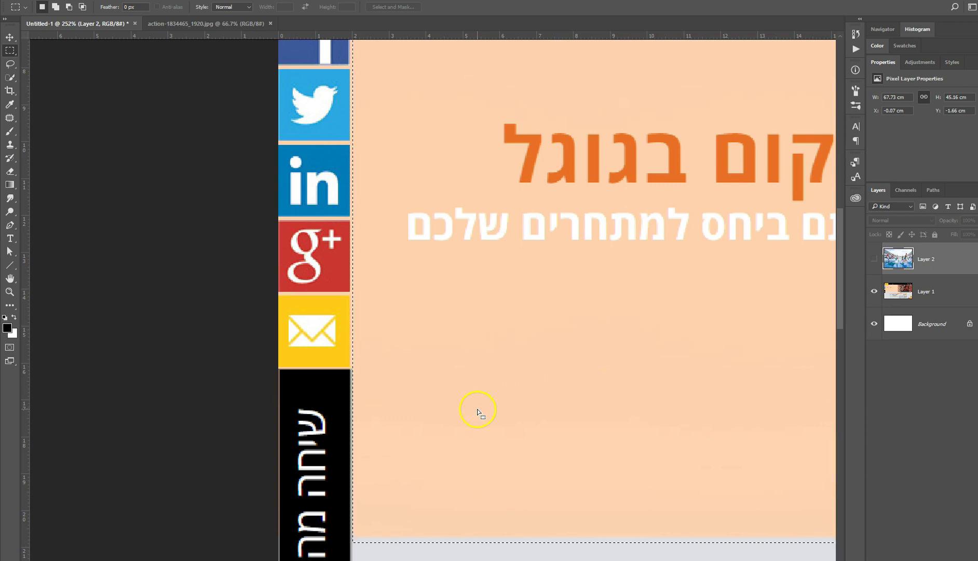
key("ctrl+minus")
key("ctrl+minus")
key("ctrl+minus")
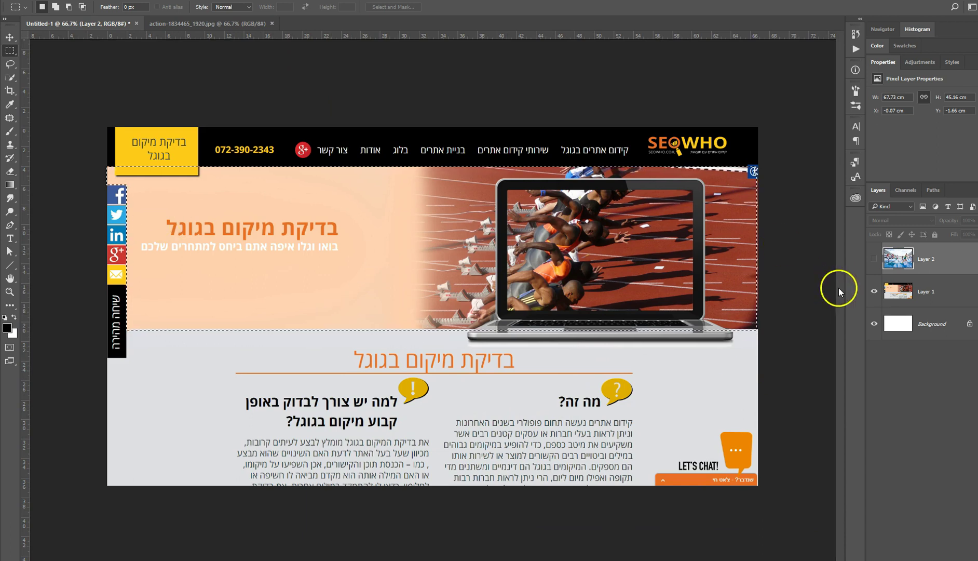
Show the runners photo again and add a layer mask that limits it to the selected banner area
left_click(874, 258)
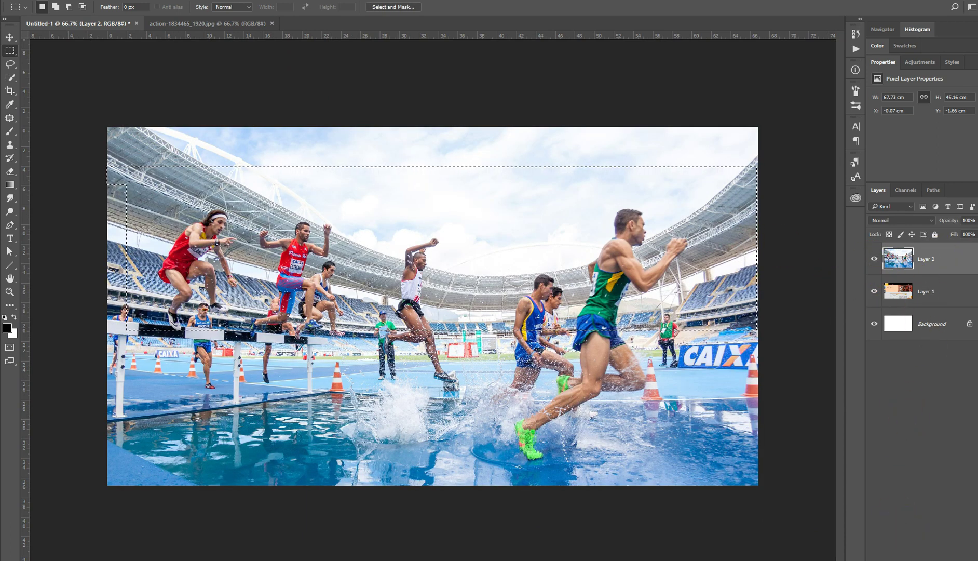
left_click(910, 546)
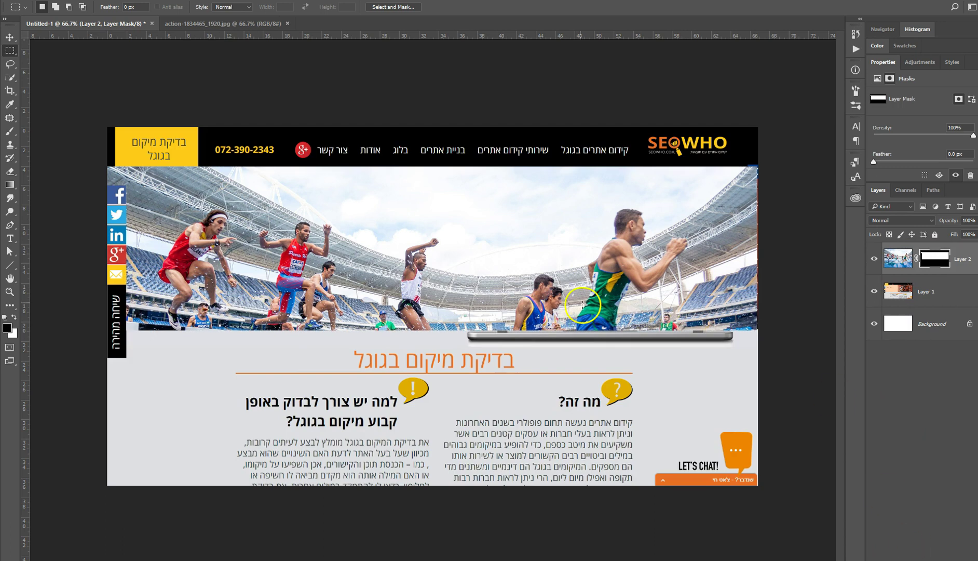
key("v")
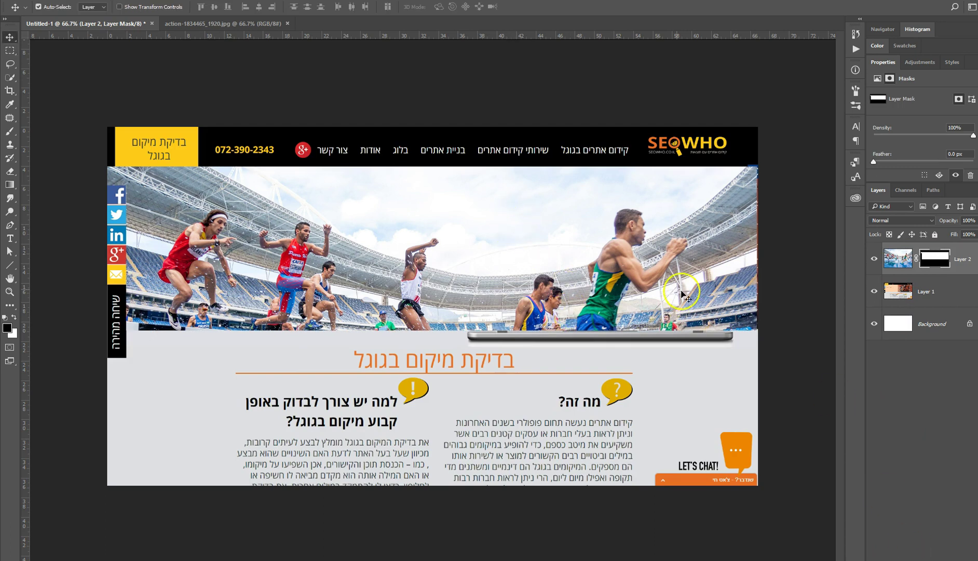
Cover the leftover laptop base below the banner with a 29.99 × 1.98 cm fill of the sampled page grey on a new layer
left_click(10, 50)
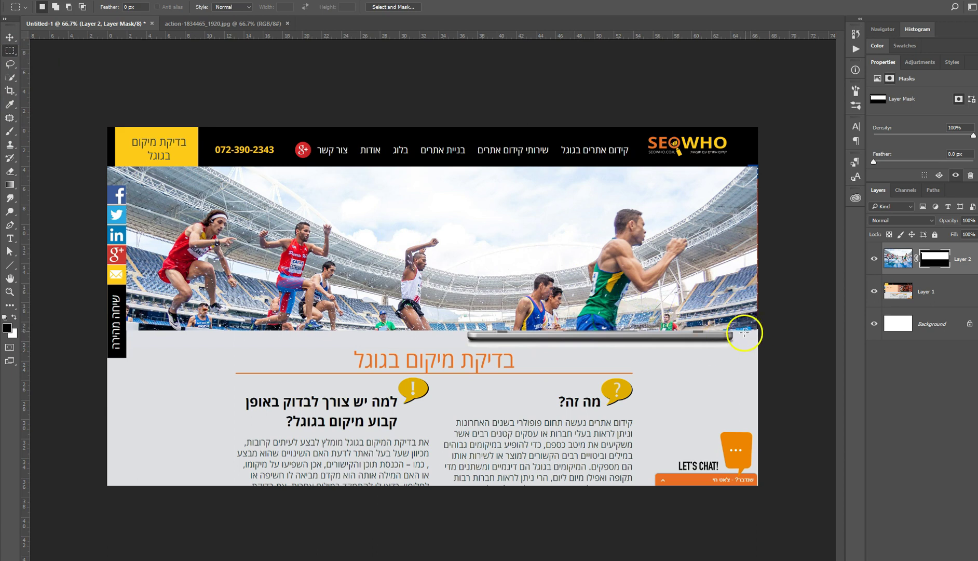
left_click_drag(488, 359, 440, 357)
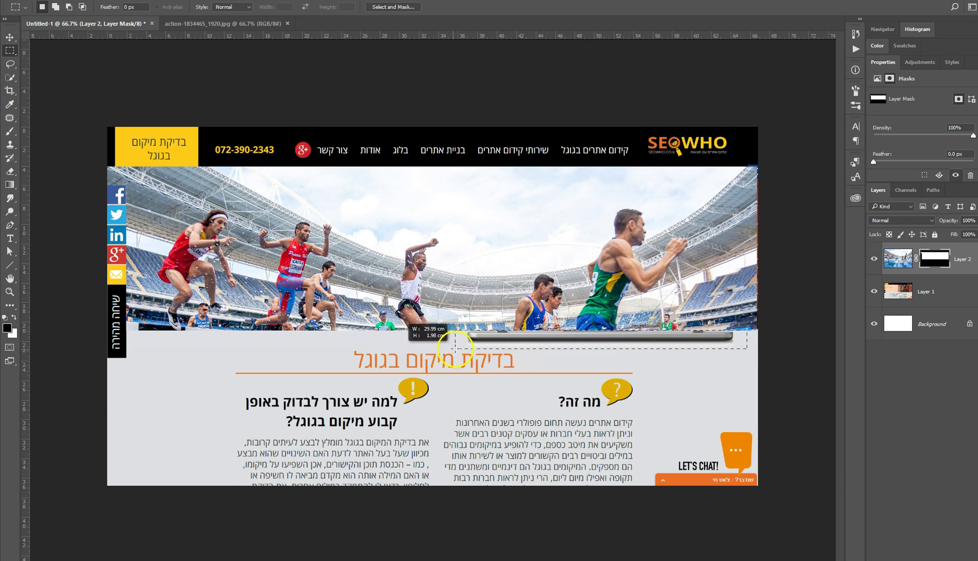
left_click(539, 326)
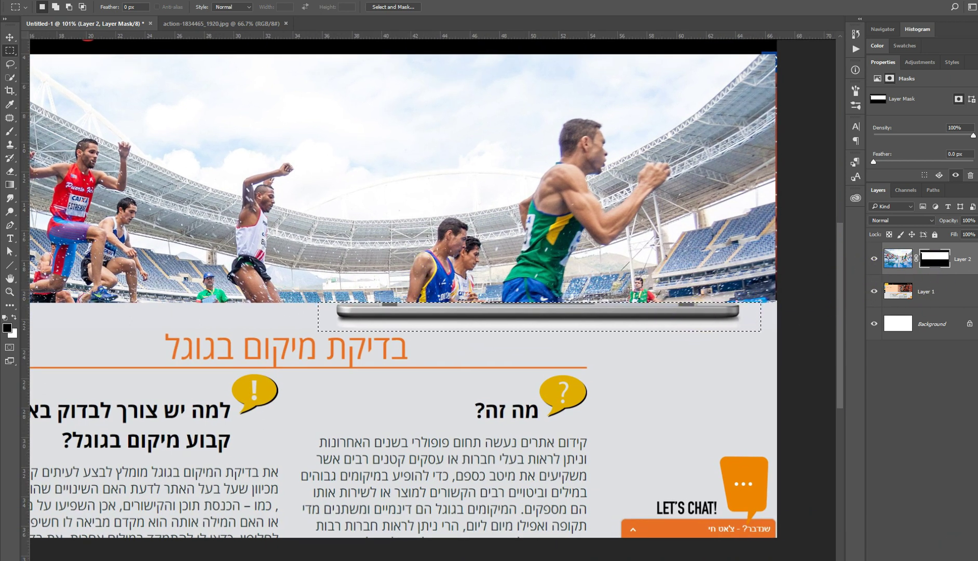
left_click(964, 551)
key("i")
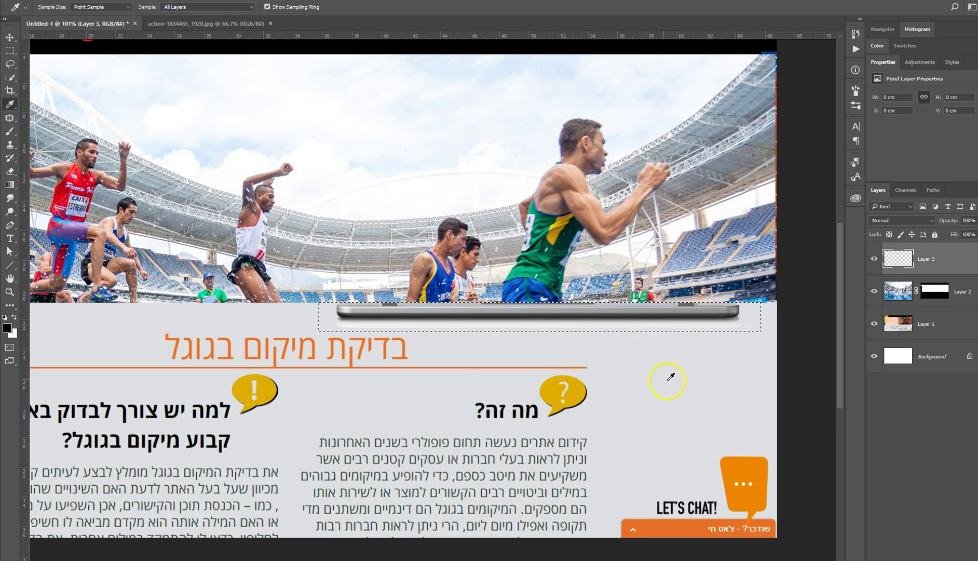
key("alt+BackSpace")
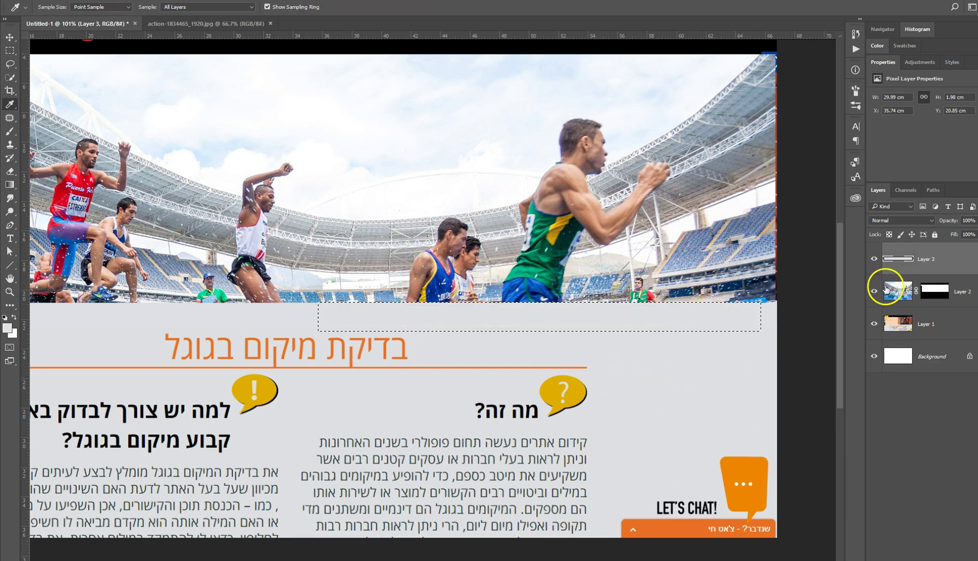
key("ctrl+d")
Unlink the runners photo from its mask, scale it down slightly and move it up within the banner
key("v")
key("ctrl+minus")
left_click_drag(540, 233, 541, 233)
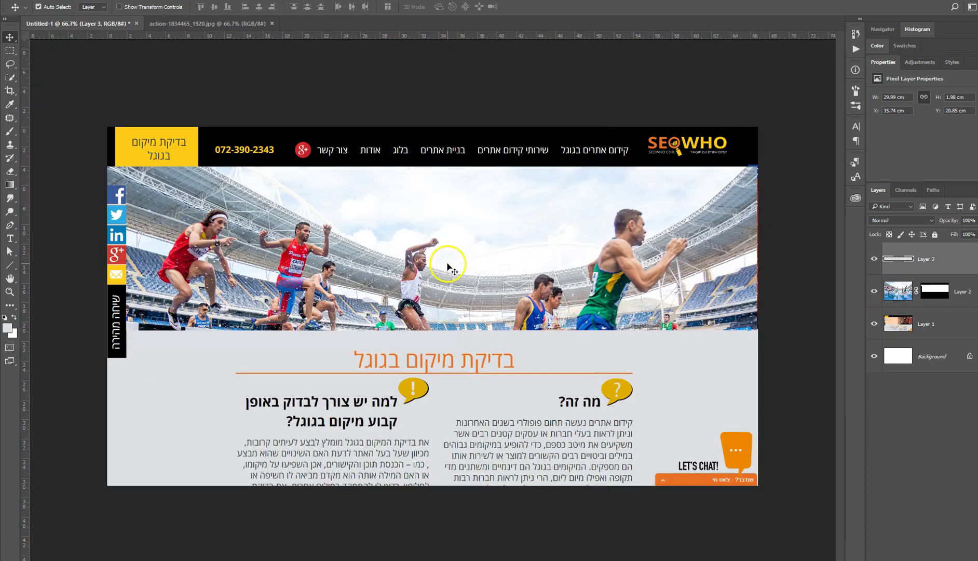
left_click(901, 292)
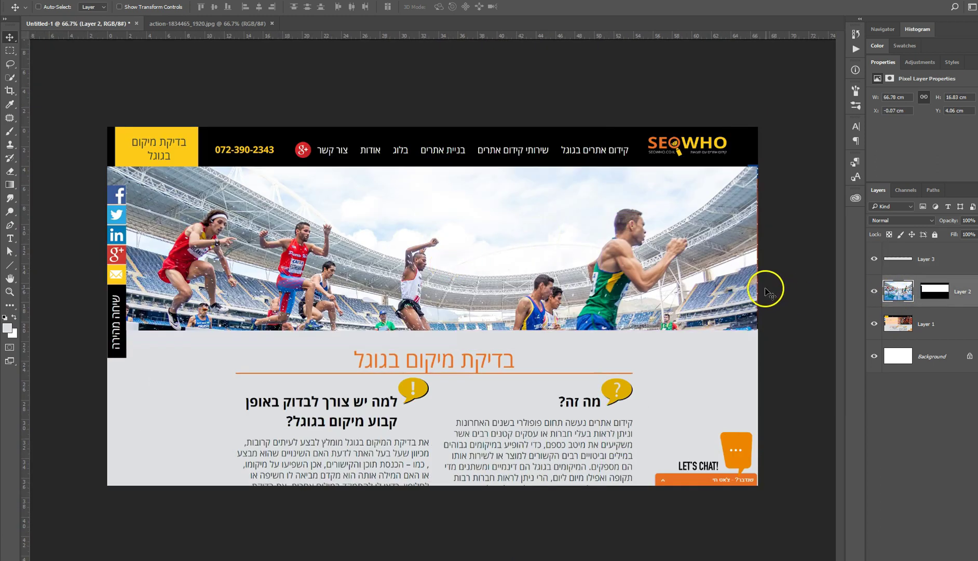
key("ctrl+t")
left_click_drag(766, 551, 762, 548)
left_click_drag(630, 292, 628, 261)
key("Return")
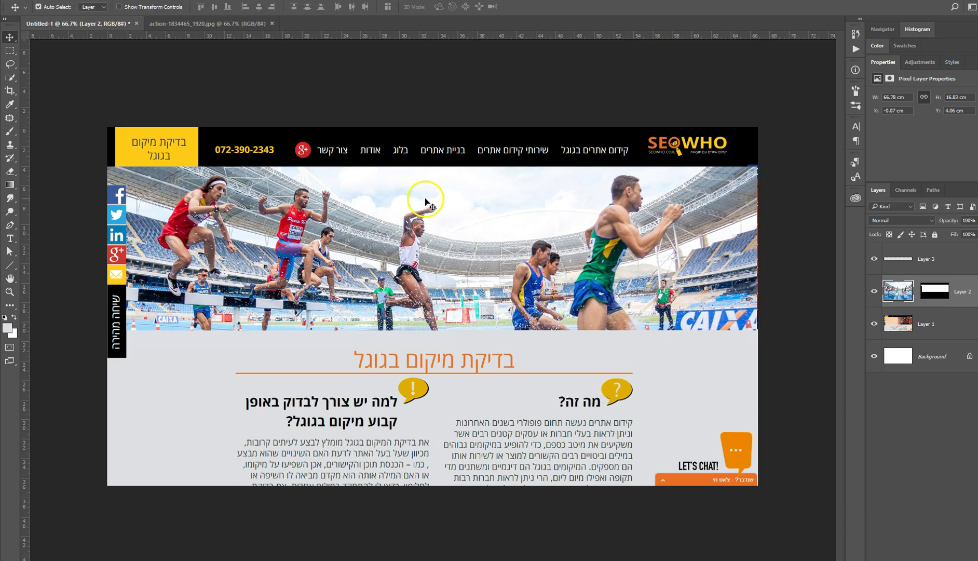
Hide the photo and grey cover layers, and add the text line "בואו וגלו איפה אתם ביחס למתחרים שלכם" in Assistant Regular
left_click(273, 210)
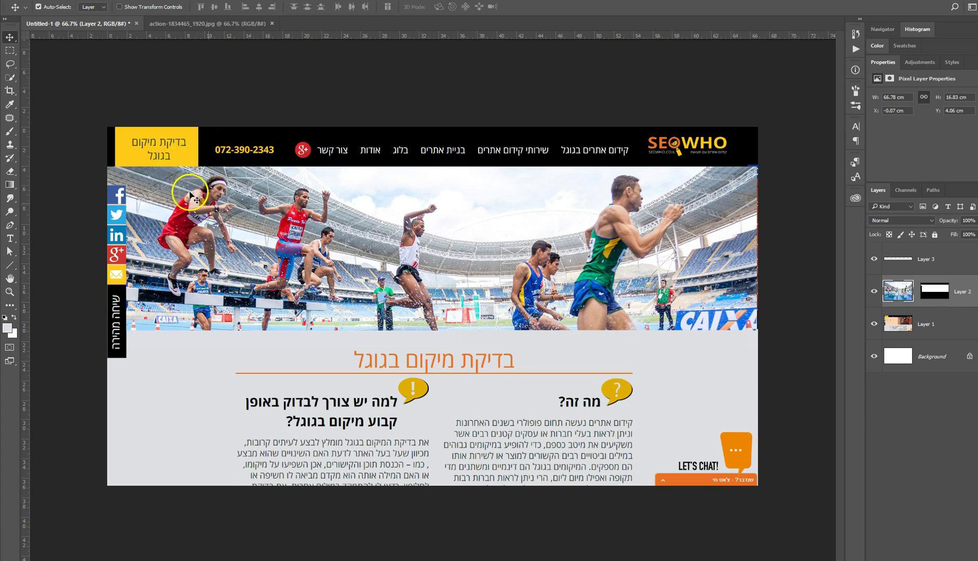
left_click_drag(873, 301, 873, 258)
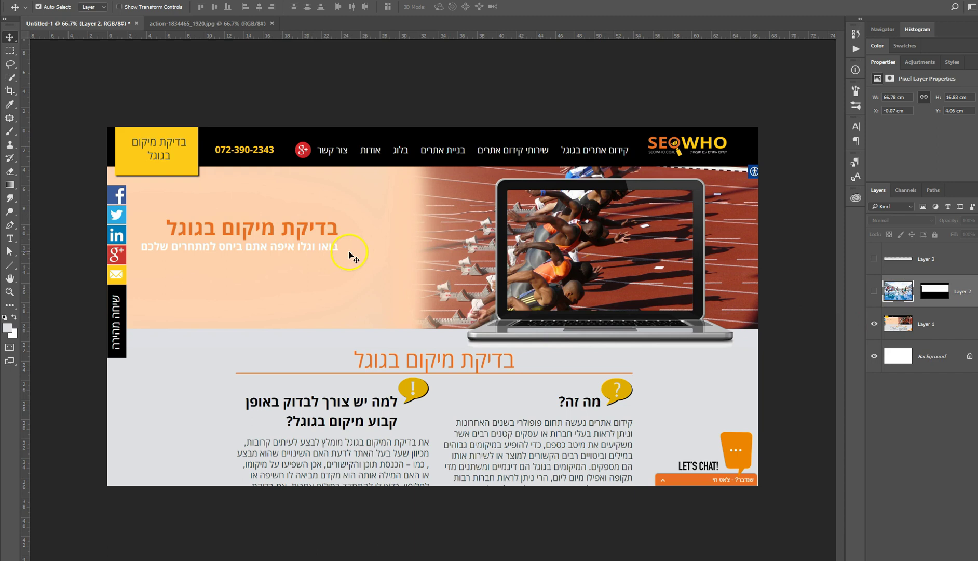
key("t")
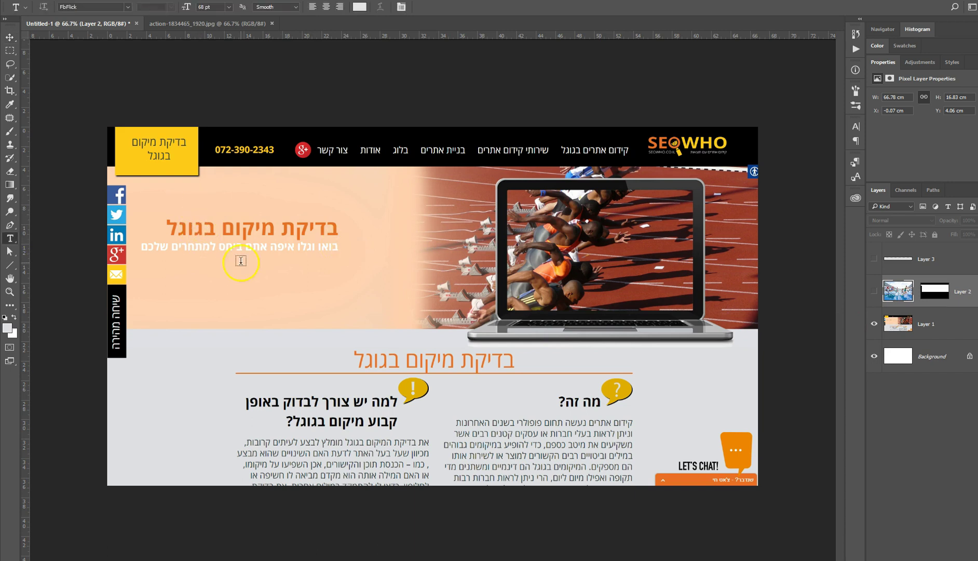
left_click(357, 306)
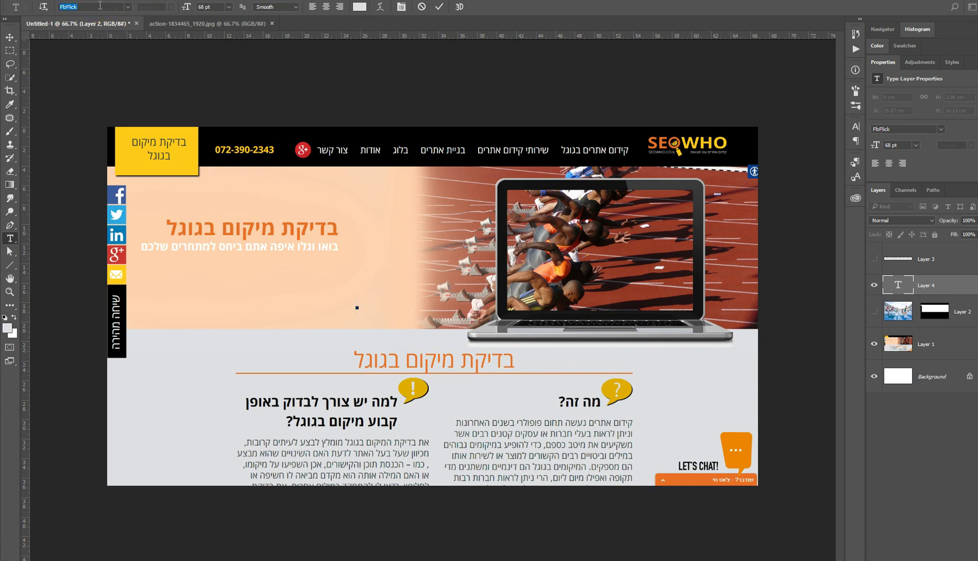
type("assi")
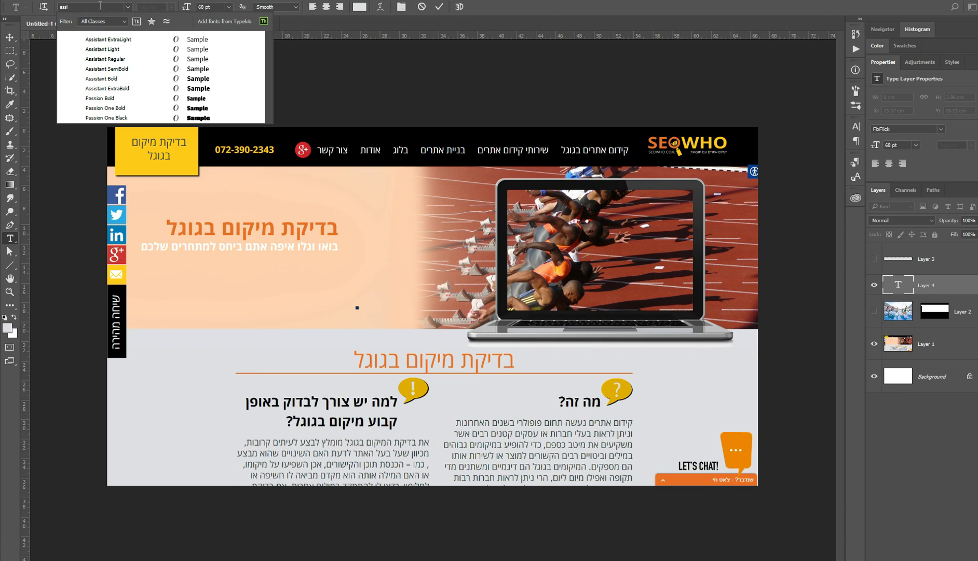
left_click(127, 59)
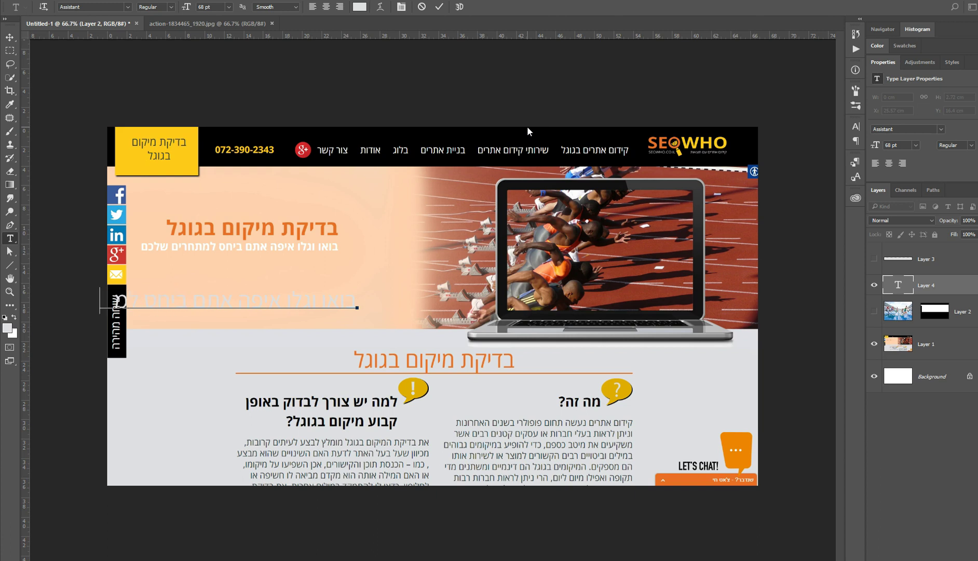
Reposition the new tagline across the lower middle of the banner, commit it, and show the runners photo again
left_click(301, 319)
left_click_drag(353, 313, 486, 292)
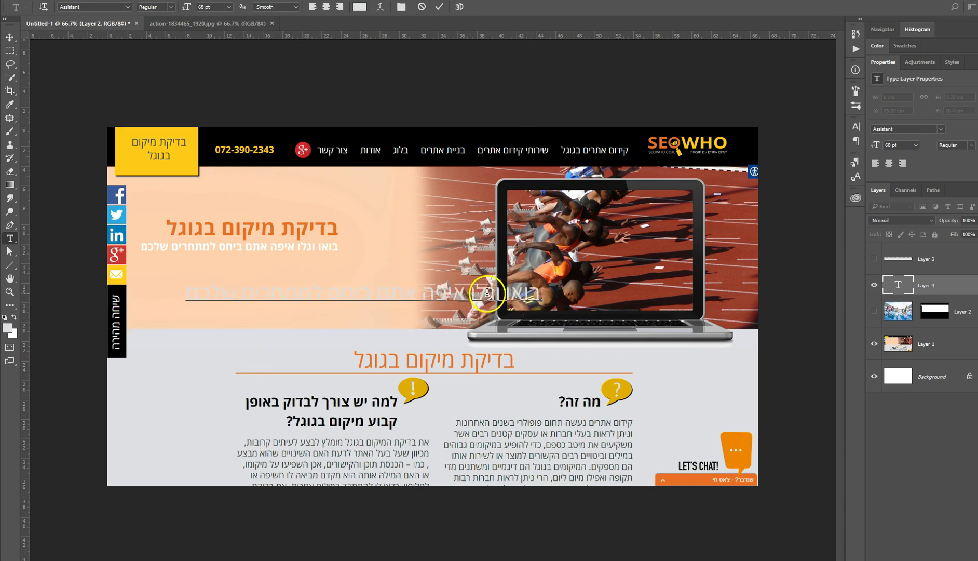
left_click(389, 201)
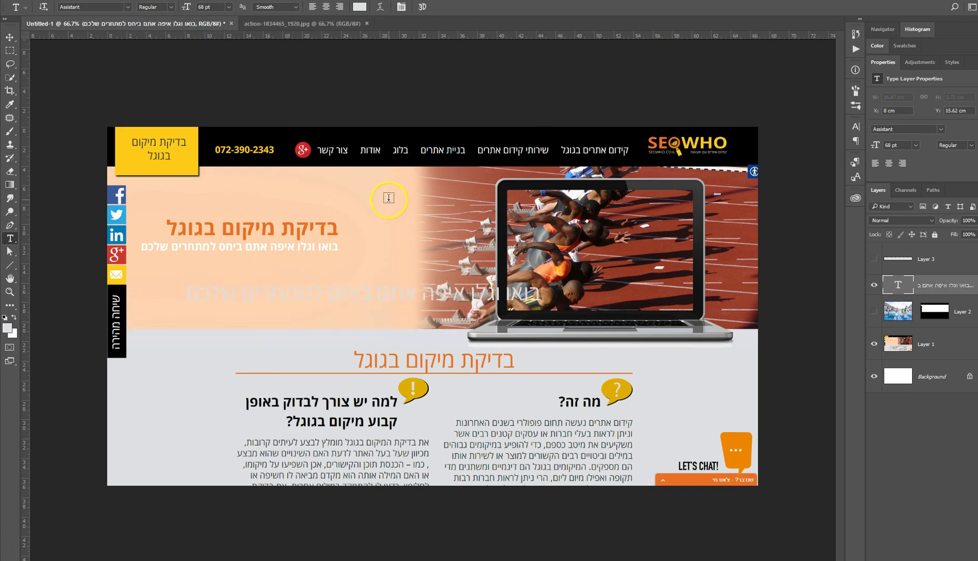
left_click(874, 311)
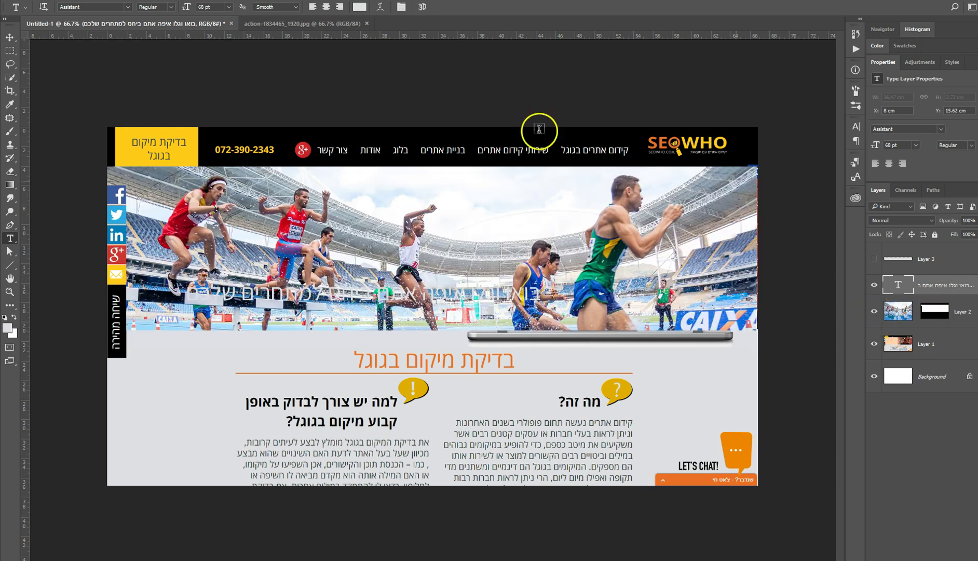
left_click(10, 37)
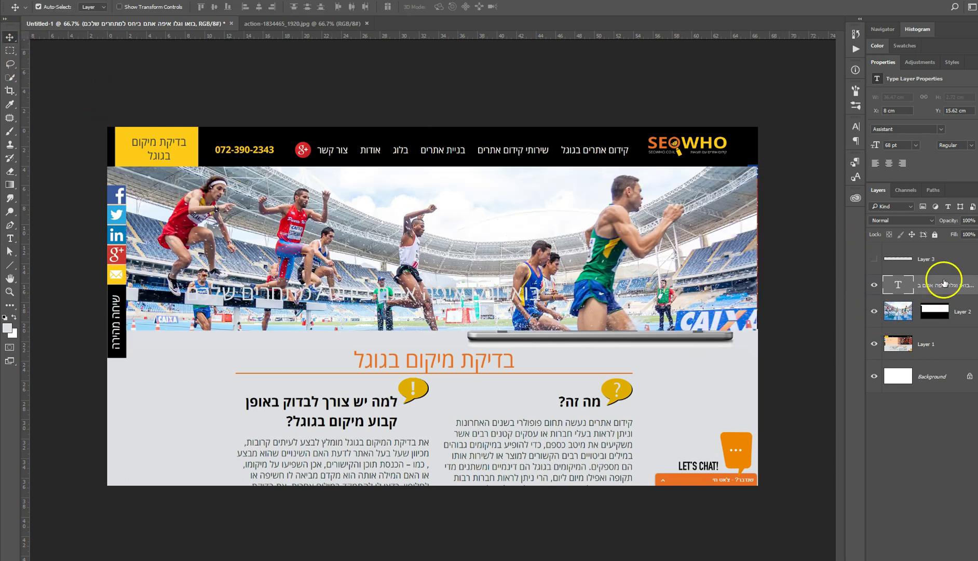
Move the tagline layer above the grey cover layer and show the grey cover again
left_click_drag(938, 284, 938, 246)
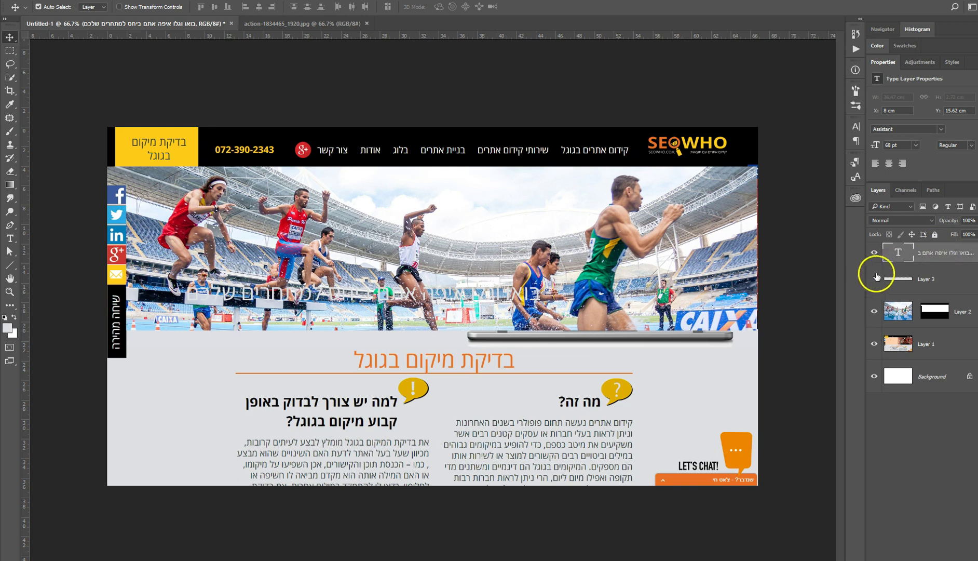
left_click(874, 278)
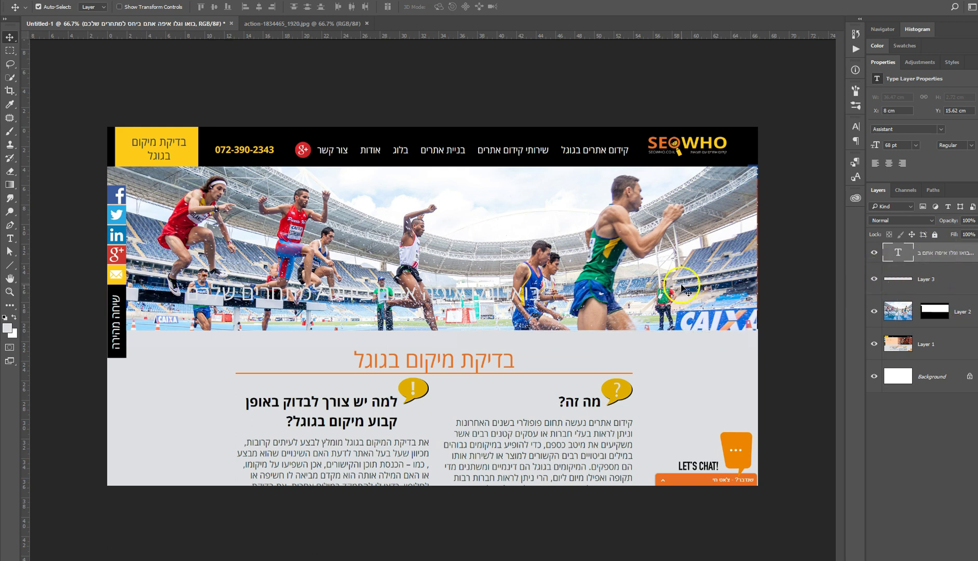
Place a black box about 38.74 × 4.3 cm behind the tagline on a new layer beneath the text
left_click(10, 50)
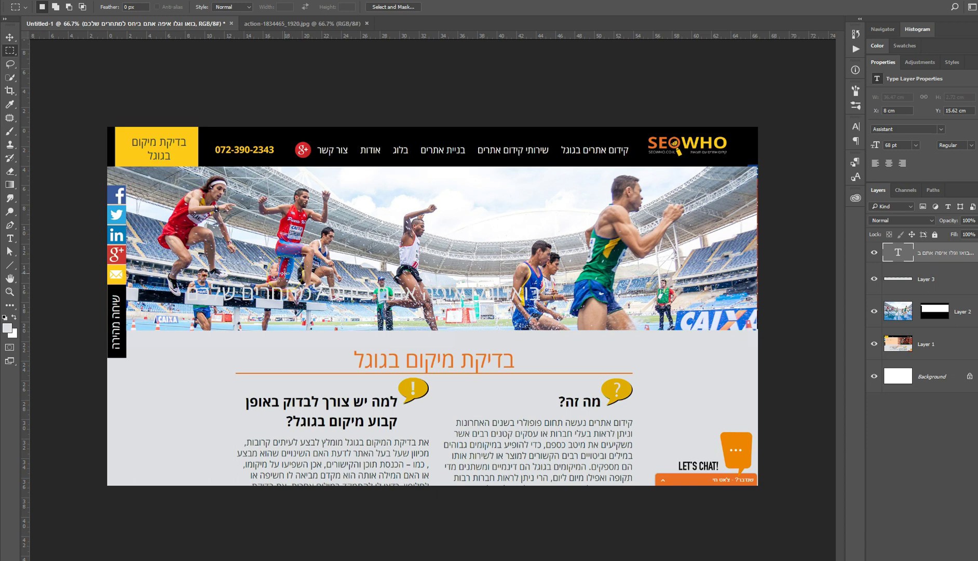
left_click_drag(167, 271, 549, 321)
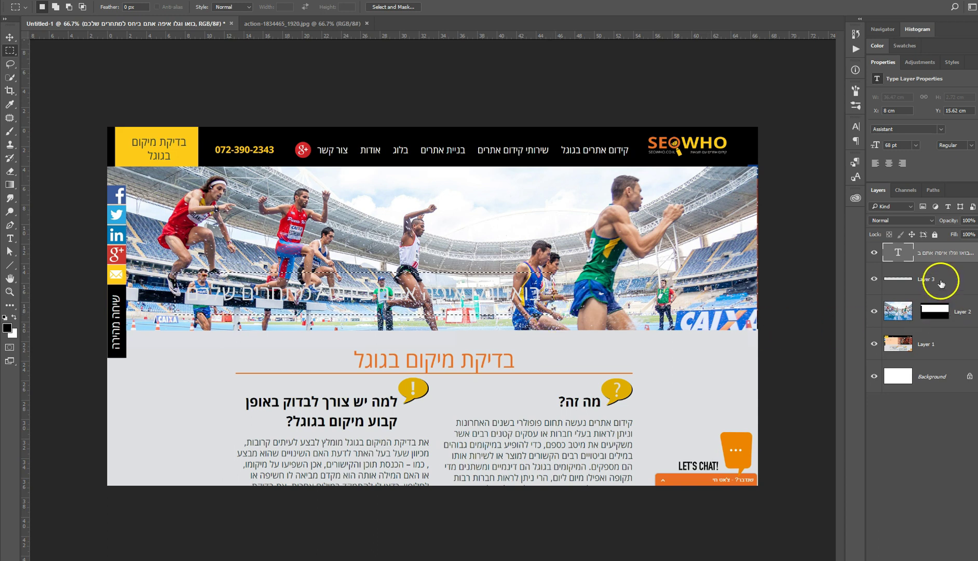
key("ctrl+shift+alt+n")
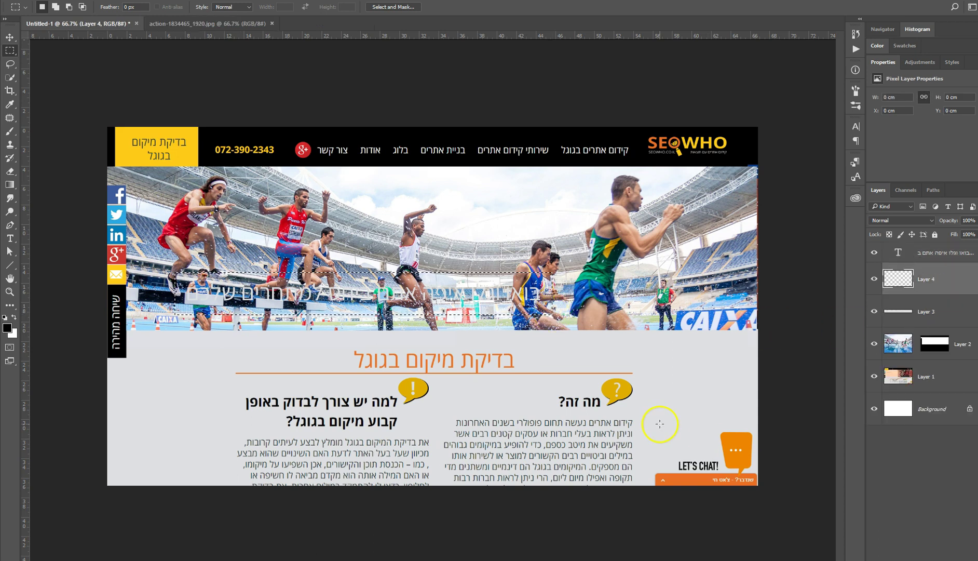
key("alt+BackSpace")
key("ctrl+d")
key("v")
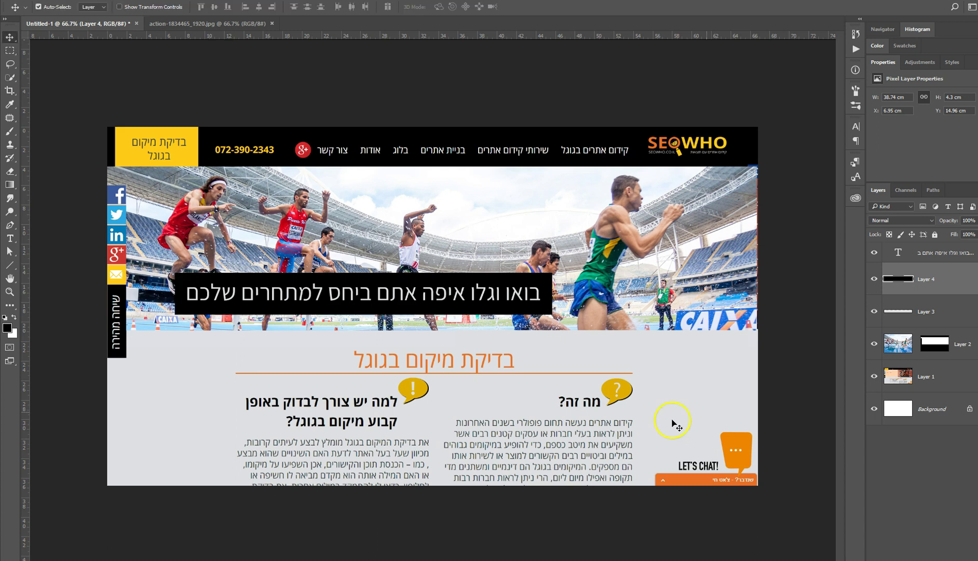
Recolour the tagline text to orange #e87024 and nudge it slightly right within the black box
left_click(921, 254)
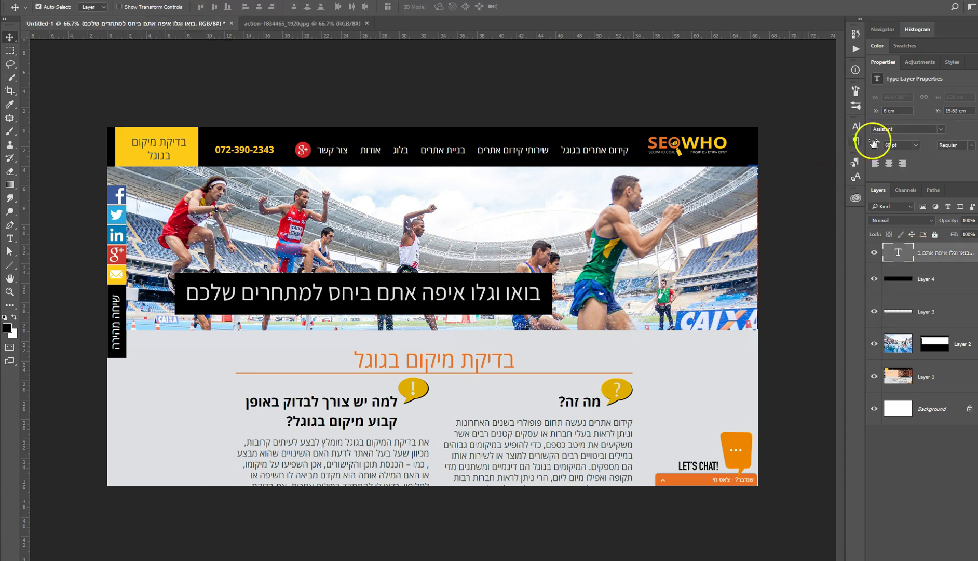
left_click(855, 125)
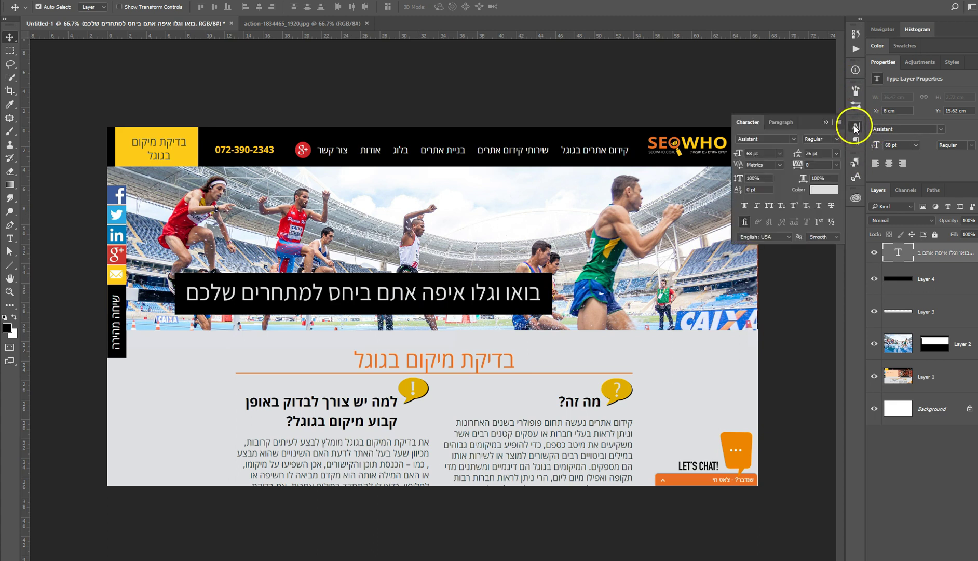
left_click(824, 189)
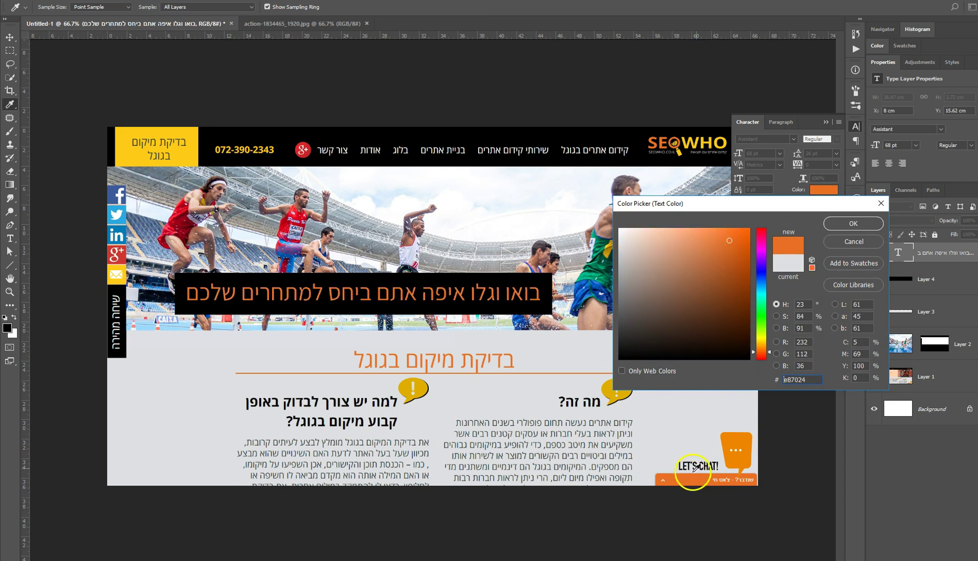
left_click(844, 225)
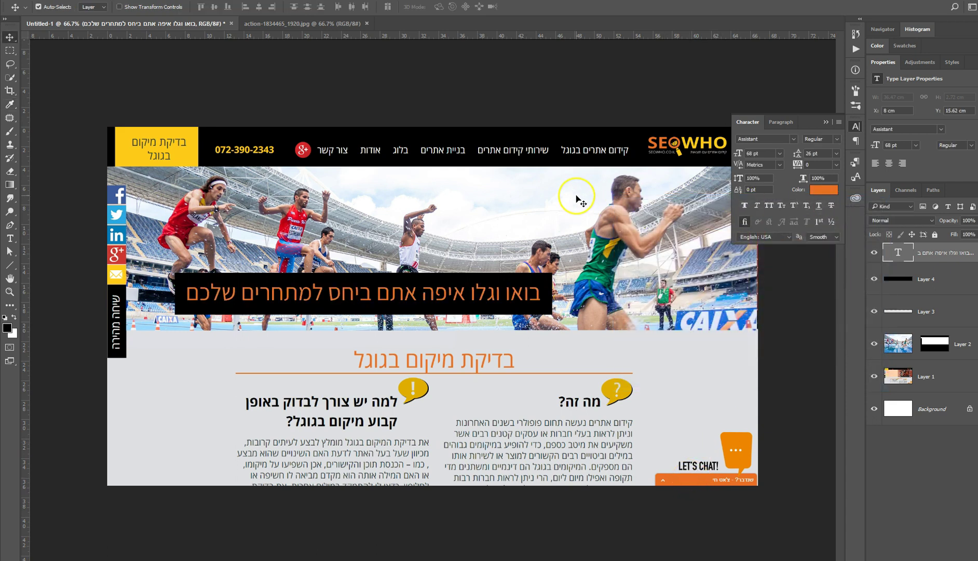
key("Right")
key("Right")
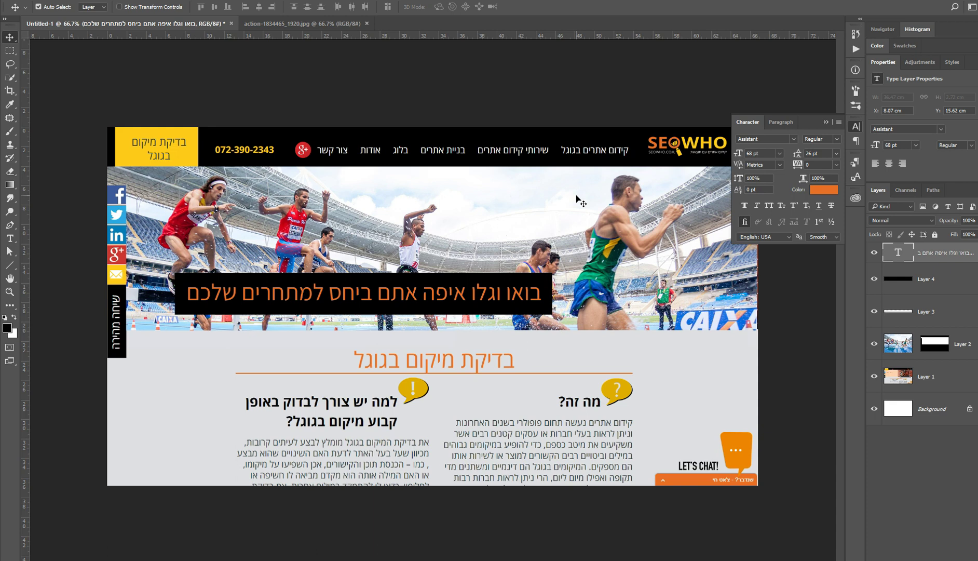
Reduce the black box's height to 3.77 cm around the tagline, keeping its width
left_click(919, 283)
key("ctrl+t")
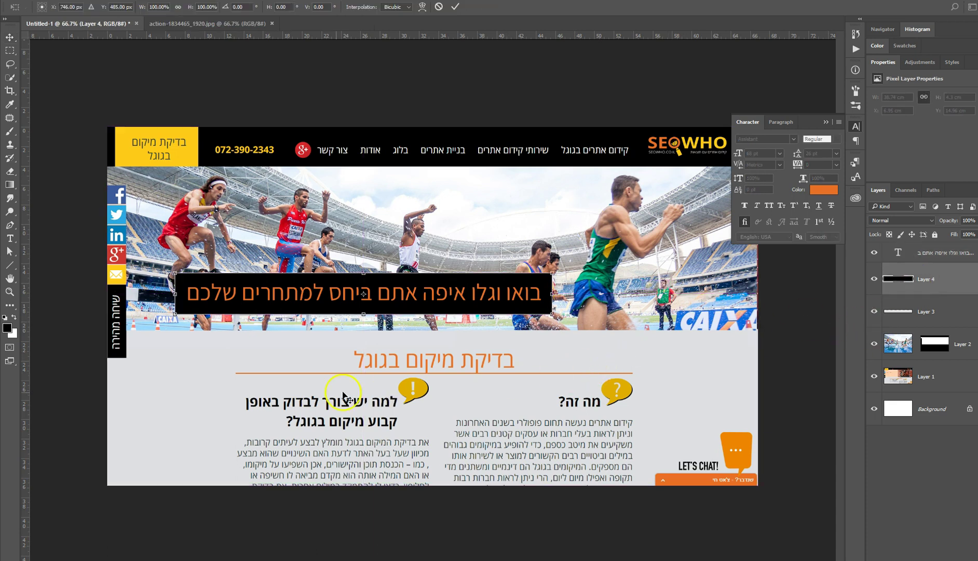
left_click_drag(364, 312, 364, 310)
key("Return")
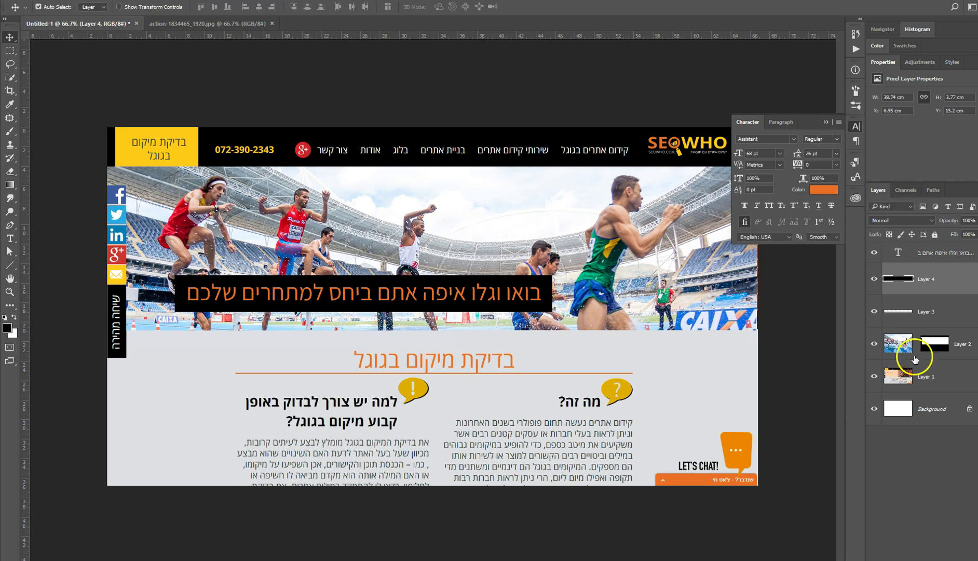
Scale the tagline and its black box down together to roughly 70% of their width, anchored at the box's upper-right corner
left_click(931, 252, "ctrl")
key("ctrl+t")
left_click(174, 309)
left_click_drag(175, 317, 289, 288)
key("Return")
left_click(825, 122)
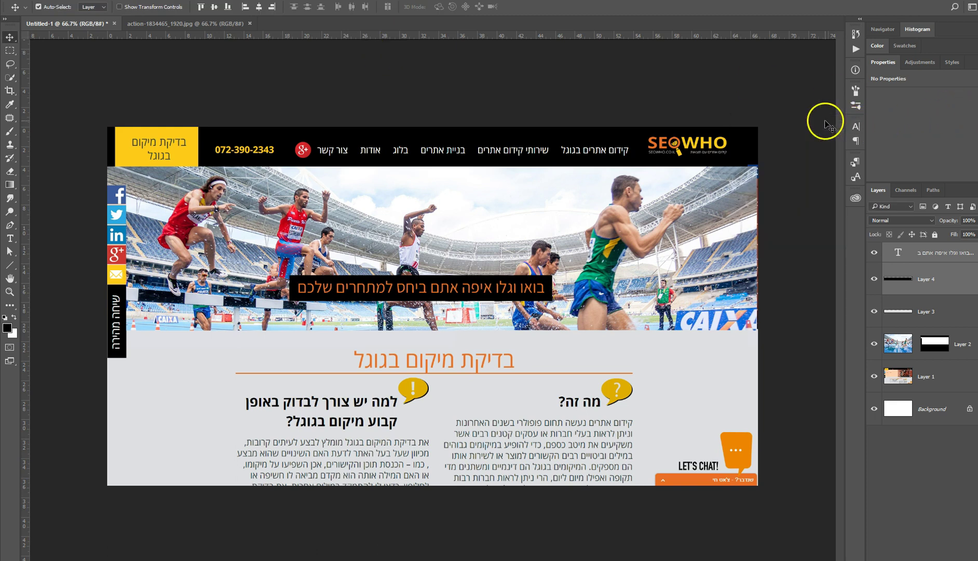
Centre the tagline and its black box horizontally on the whole canvas
key("ctrl+a")
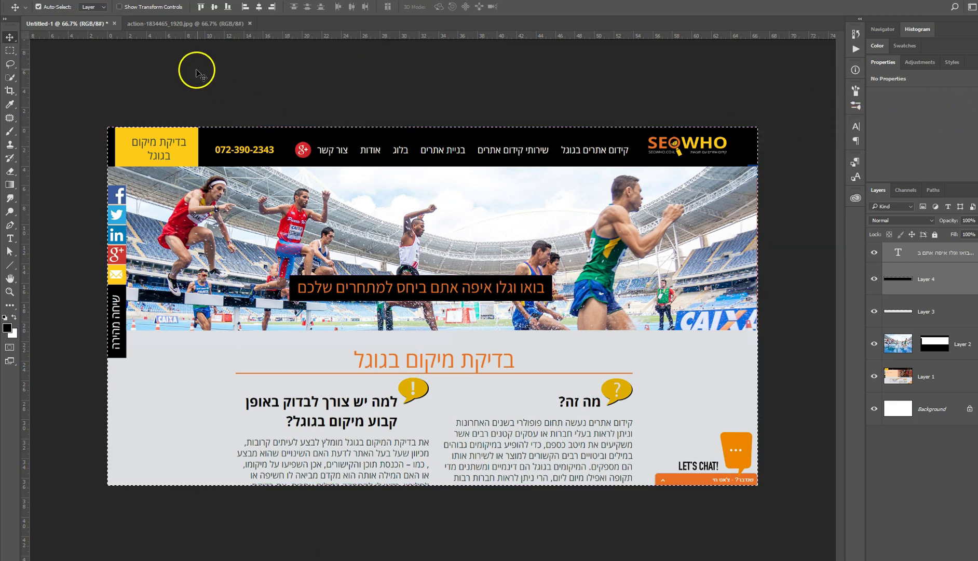
left_click(259, 6)
key("ctrl+d")
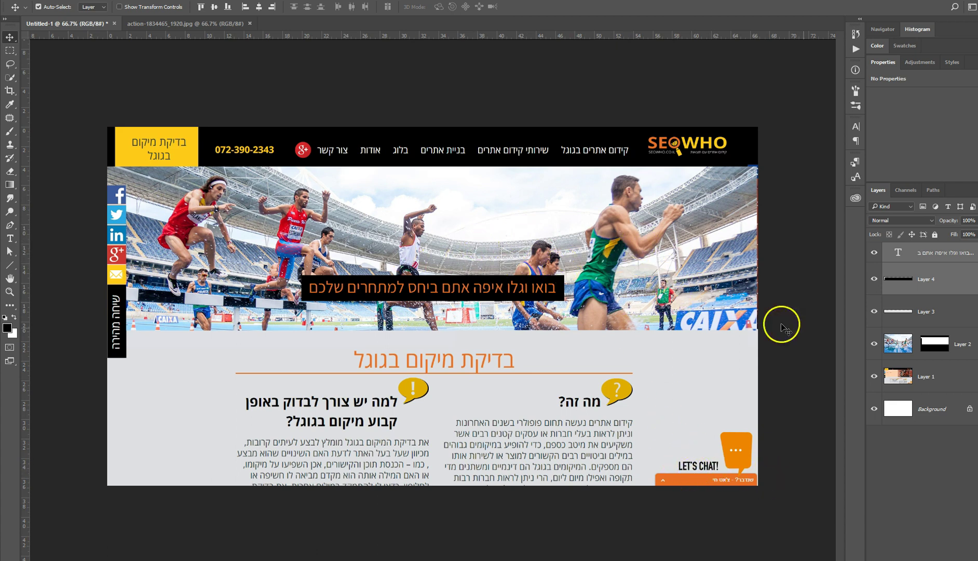
Add a Photo Filter adjustment limited to the runners photo's masked area, using a custom orange colour at 65% density
left_click(897, 343)
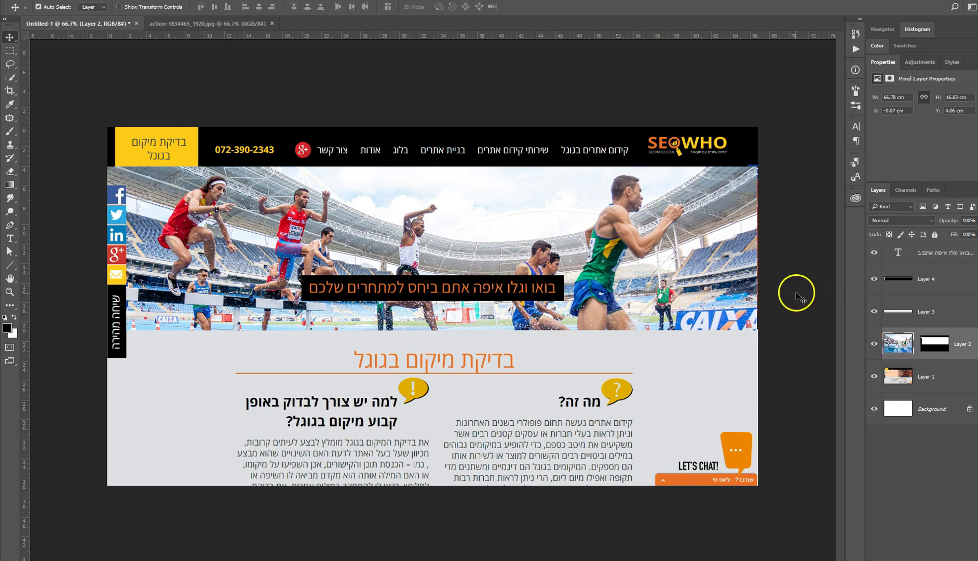
left_click(927, 342, "ctrl")
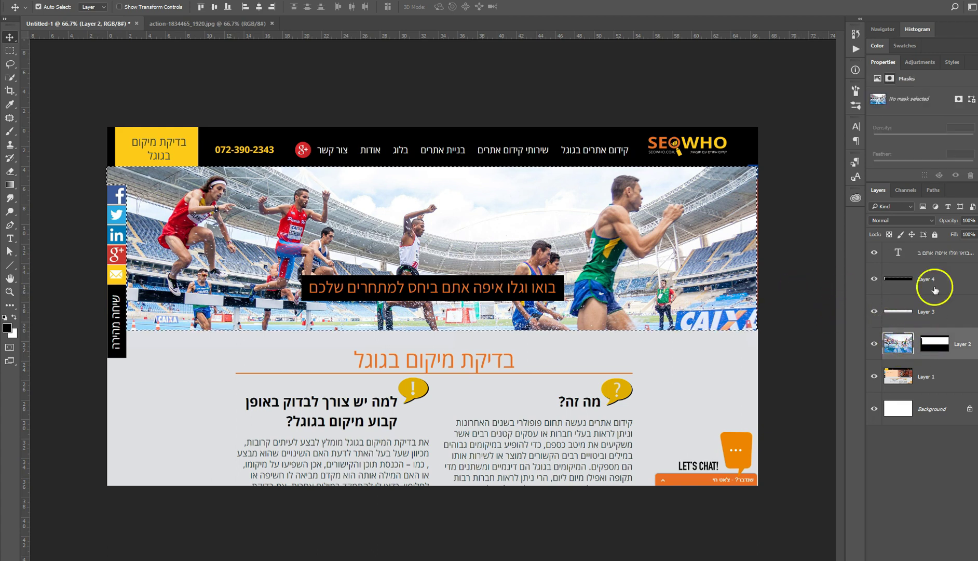
left_click(918, 63)
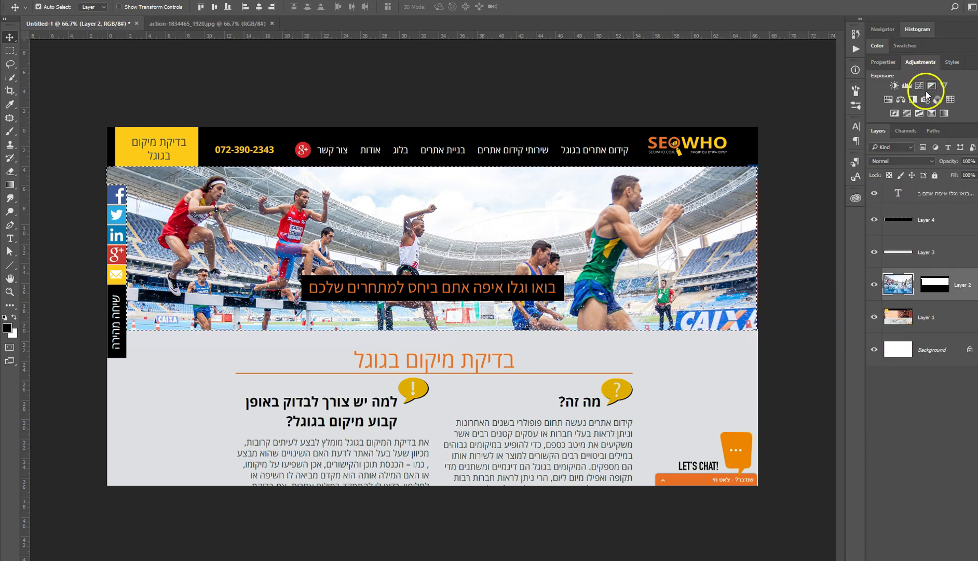
left_click(924, 99)
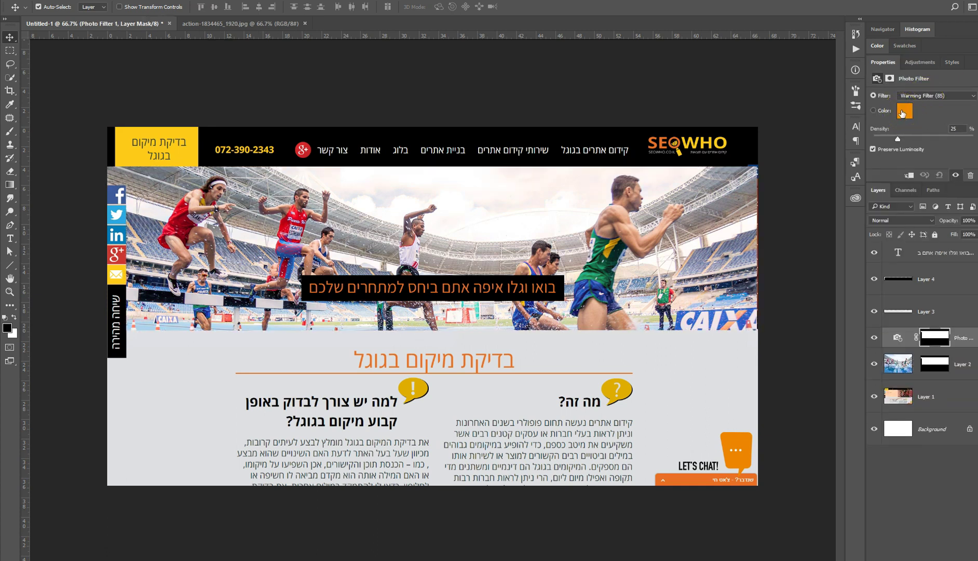
left_click(904, 111)
left_click(891, 339)
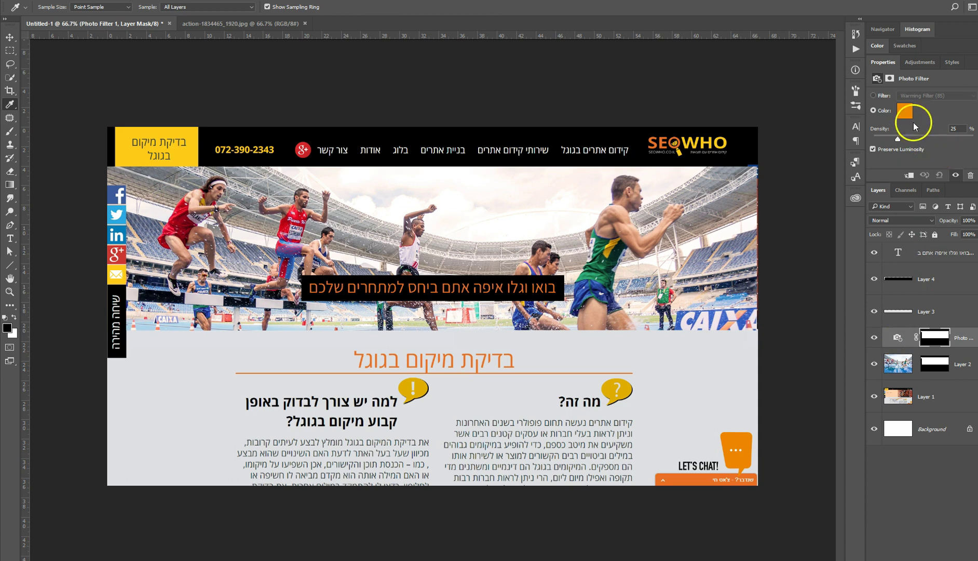
left_click_drag(897, 140, 908, 139)
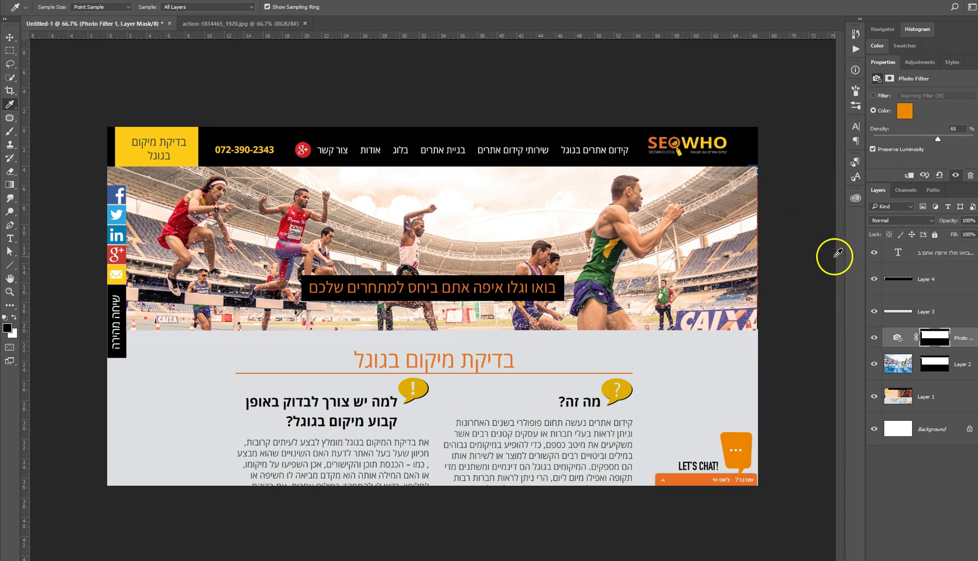
Paint black on the photo filter's mask over the banner's left side with a 1100 px soft brush, and compare with the filter hidden
left_click(934, 336)
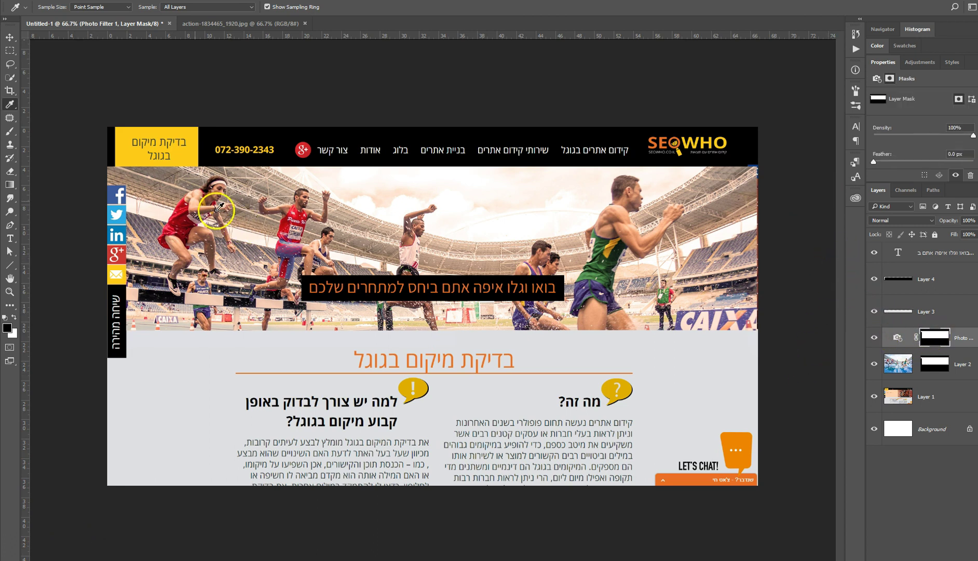
left_click(9, 131)
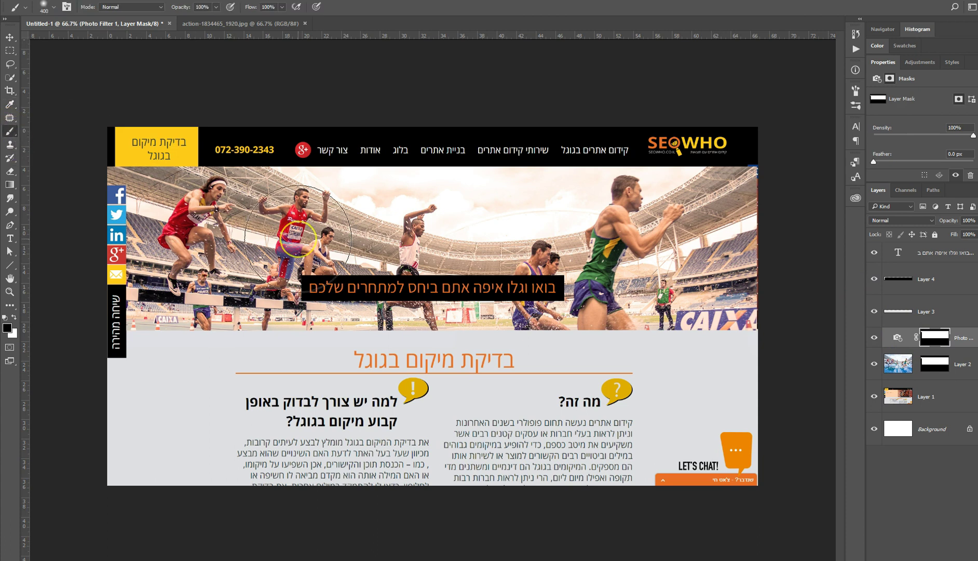
key("bracketright")
key("bracketright")
key("bracketright")
key("bracketright")
key("bracketright")
key("bracketright")
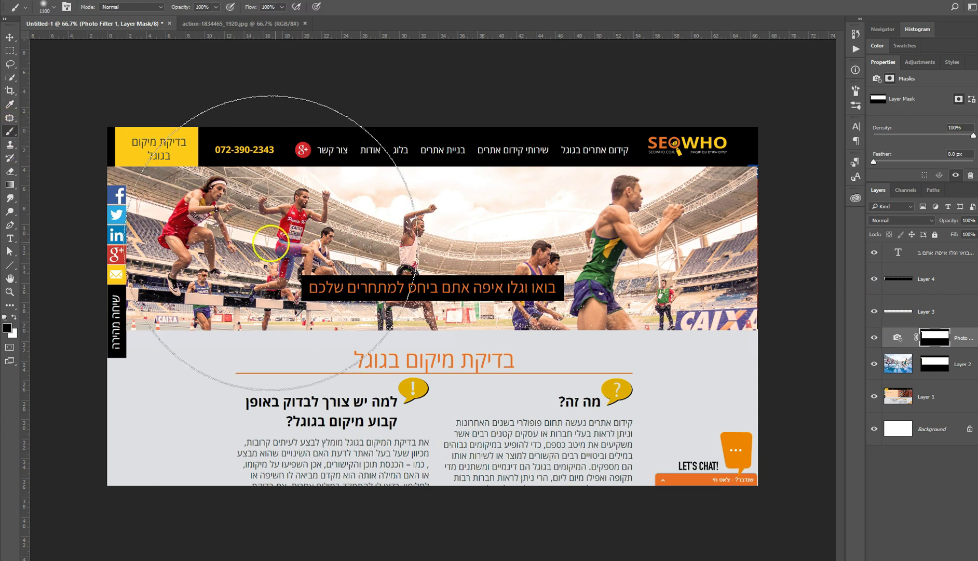
mouse_move(215, 242)
left_mouse_down()
mouse_move(205, 208)
mouse_move(179, 273)
mouse_move(240, 338)
mouse_move(241, 224)
left_mouse_up()
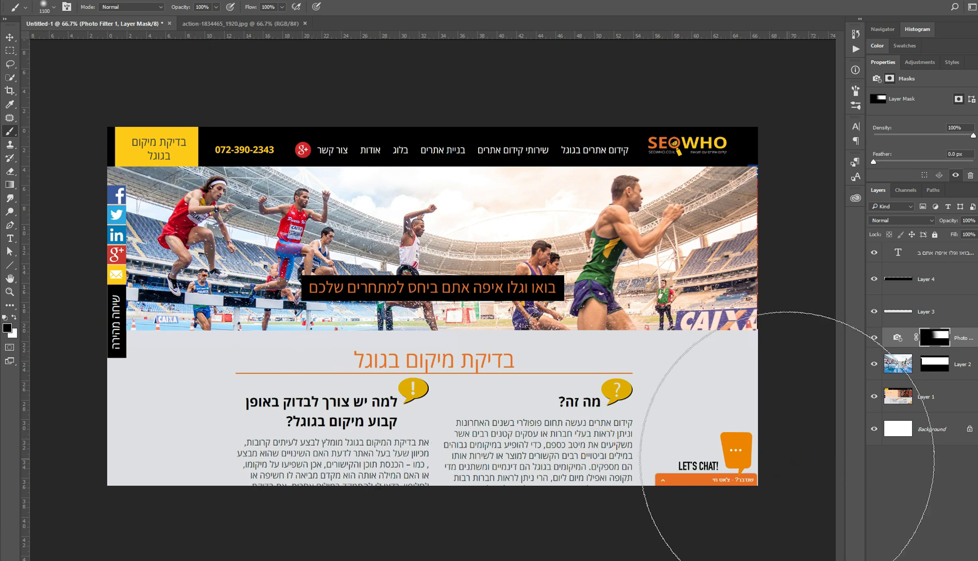
key("v")
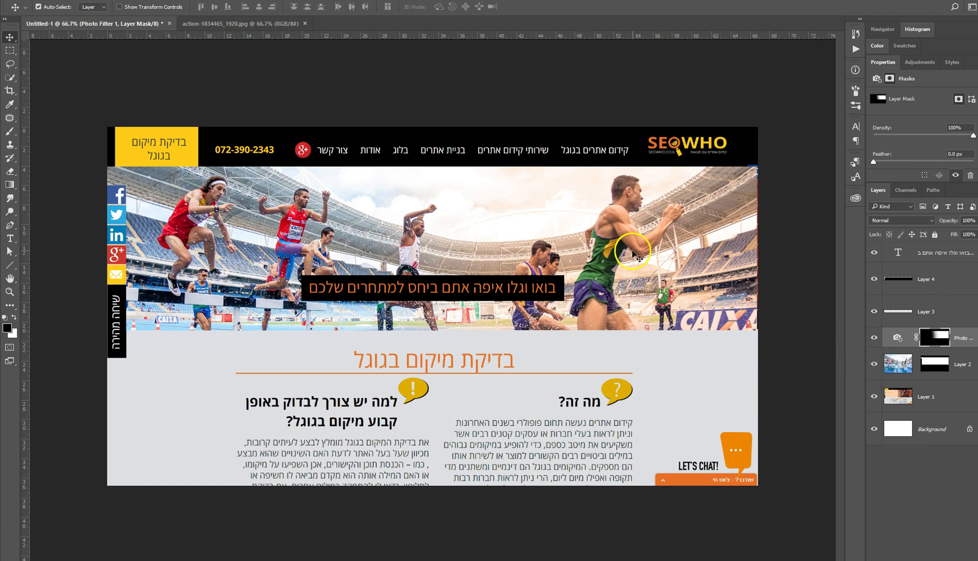
left_click(875, 338)
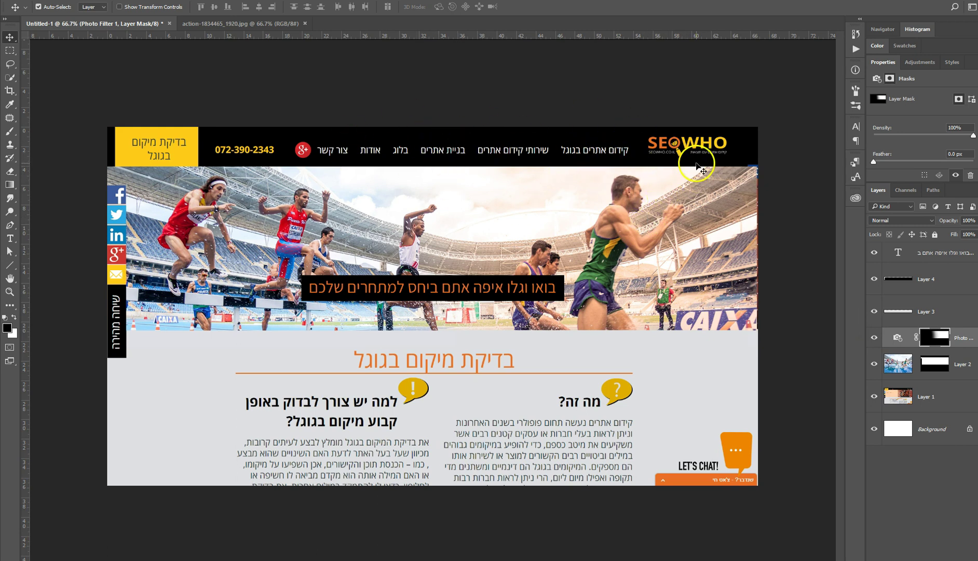
Cover the "SEOWHO.CO.IL" text under the logo with a black fill of about 3.03 × 0.56 cm on a new layer above the page screenshot
key("ctrl+1")
key("h")
left_click_drag(698, 172, 598, 236)
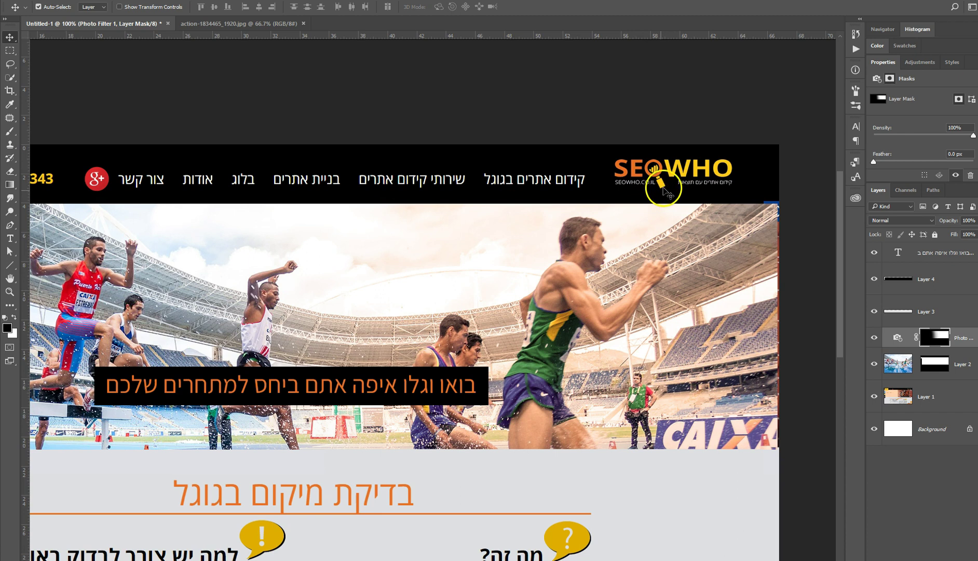
scroll(659, 182, "up", 5)
left_click_drag(657, 196, 469, 230)
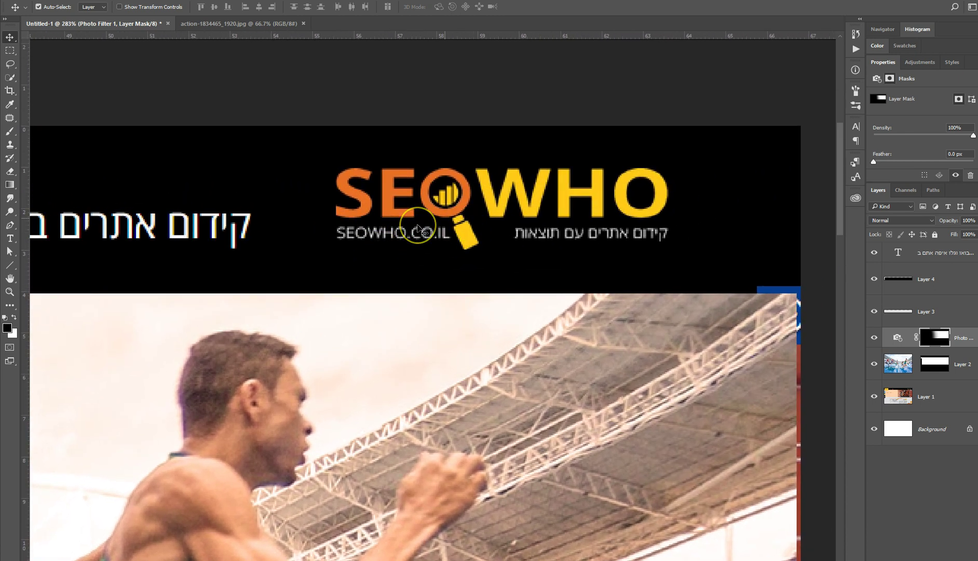
left_click(714, 240)
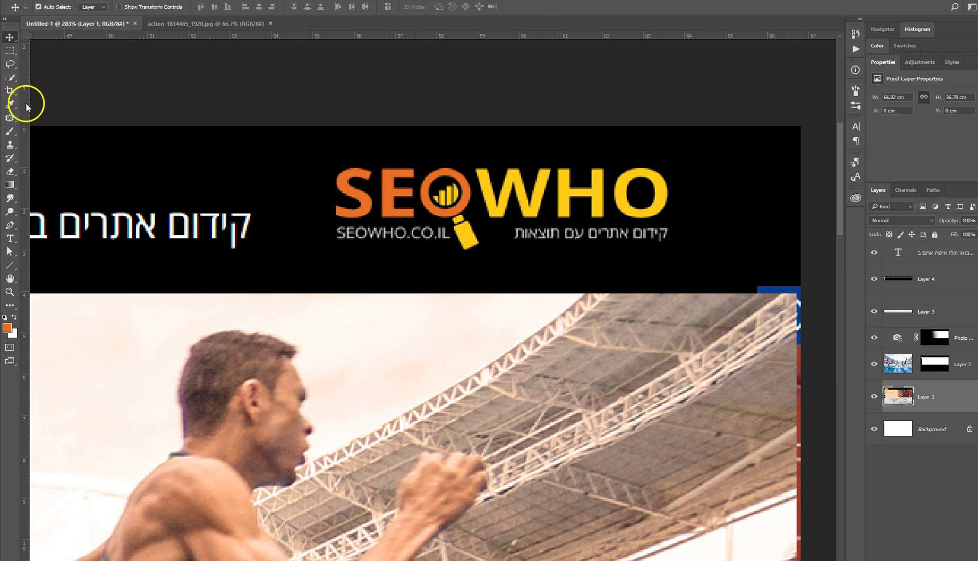
left_click(10, 51)
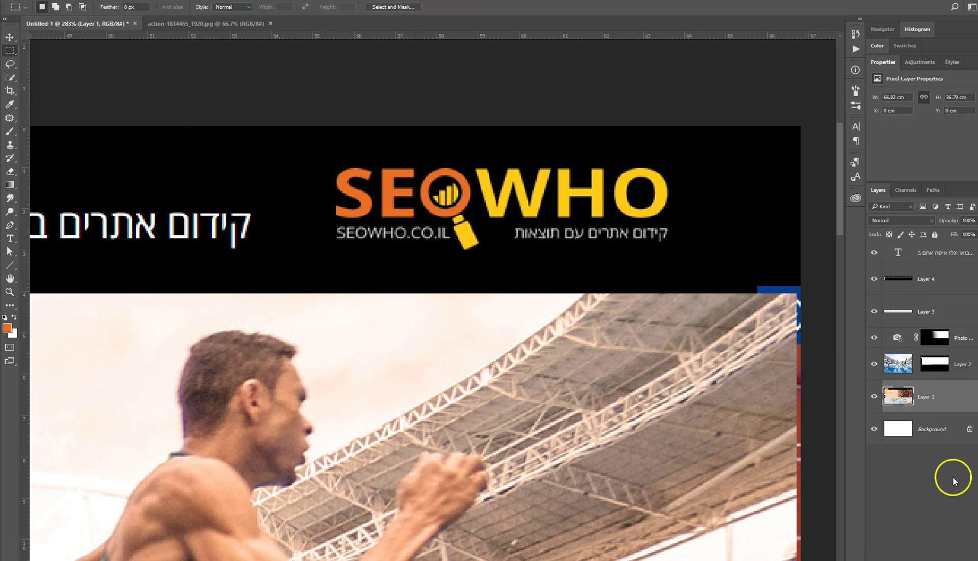
key("ctrl+shift+alt+n")
left_click_drag(325, 249, 451, 225)
key("alt+BackSpace")
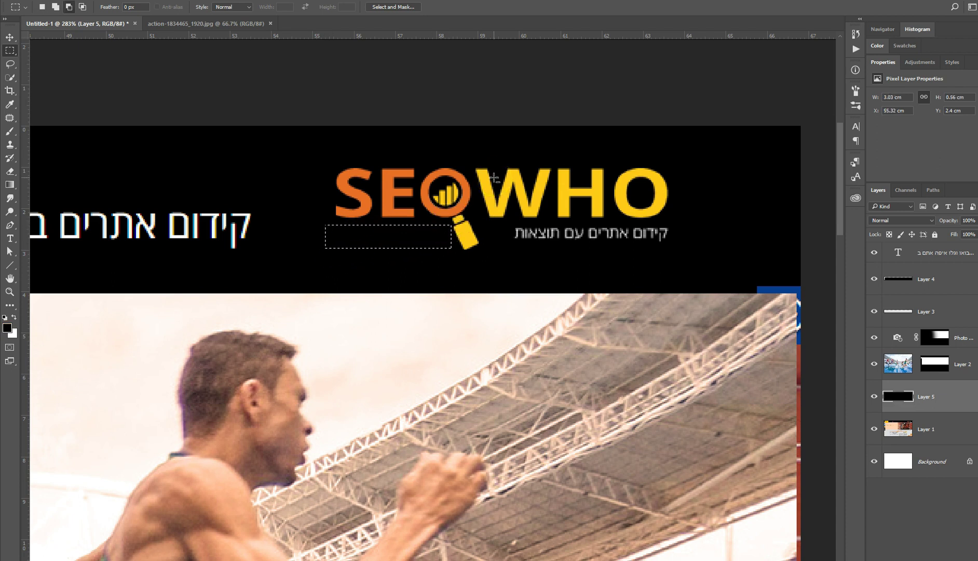
scroll(450, 193, "up", 3)
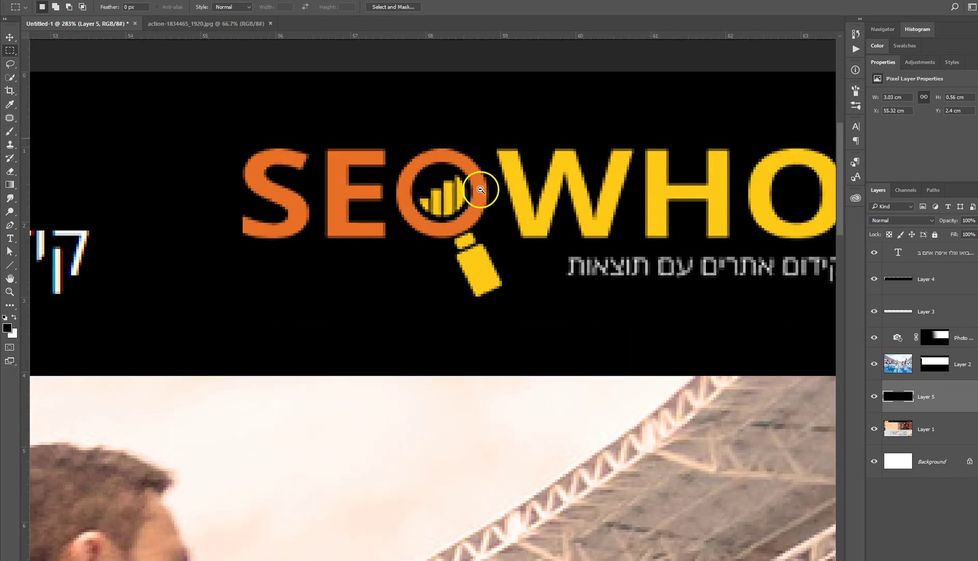
scroll(474, 225, "up", 2)
key("ctrl+d")
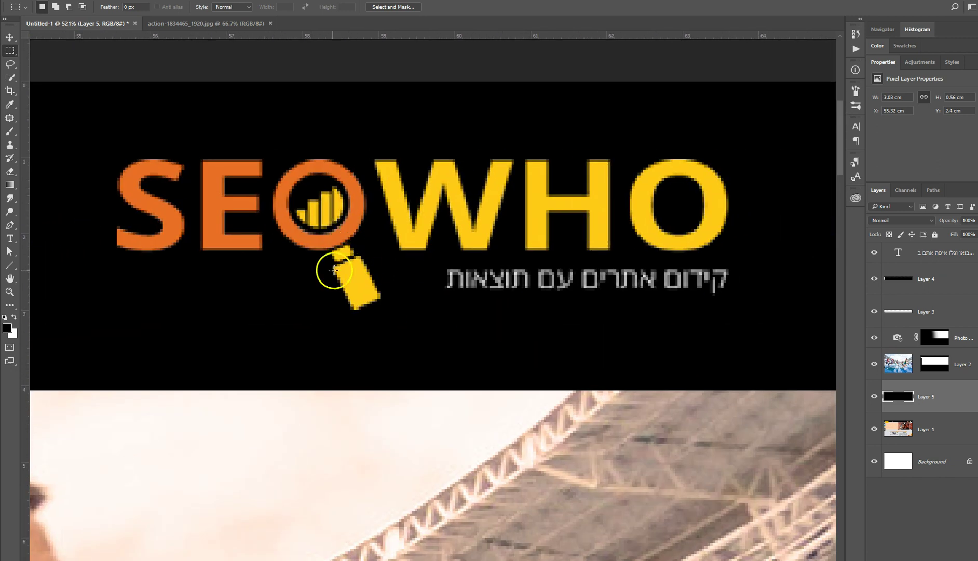
Add the slogan "קידום אתרים עם תוצאות" as 12 pt Assistant text on the black header below the logo
key("t")
left_click(500, 353)
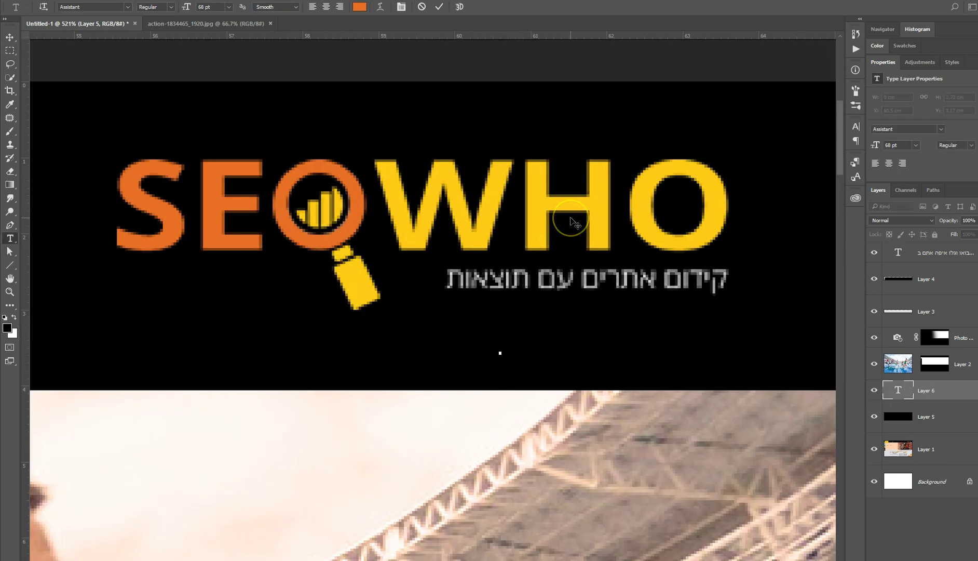
left_click(229, 6)
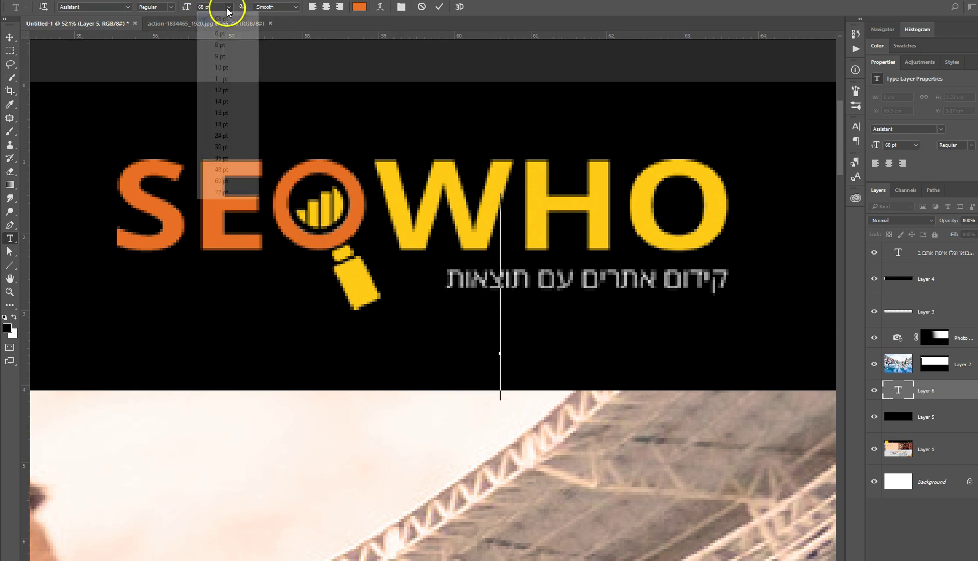
left_click(229, 90)
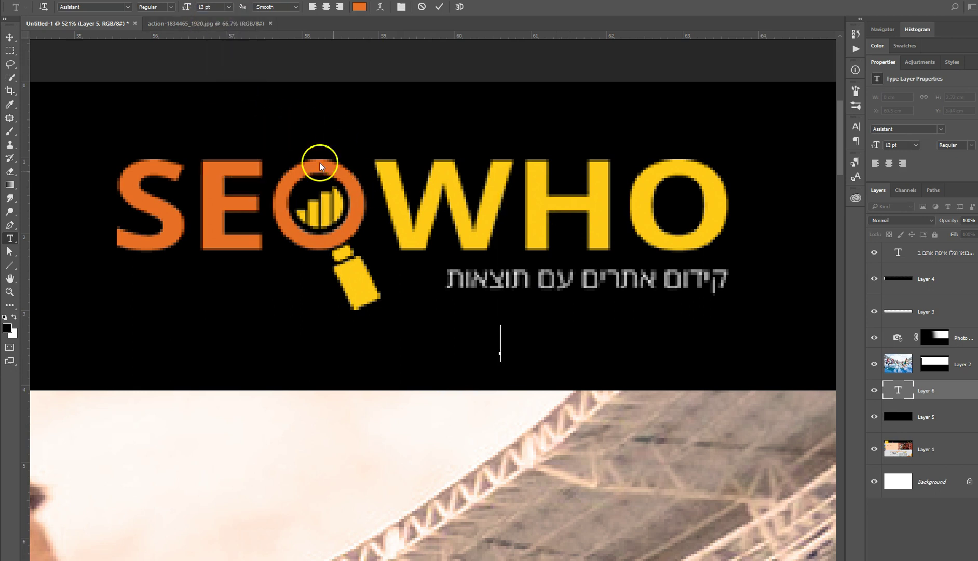
type("קידו")
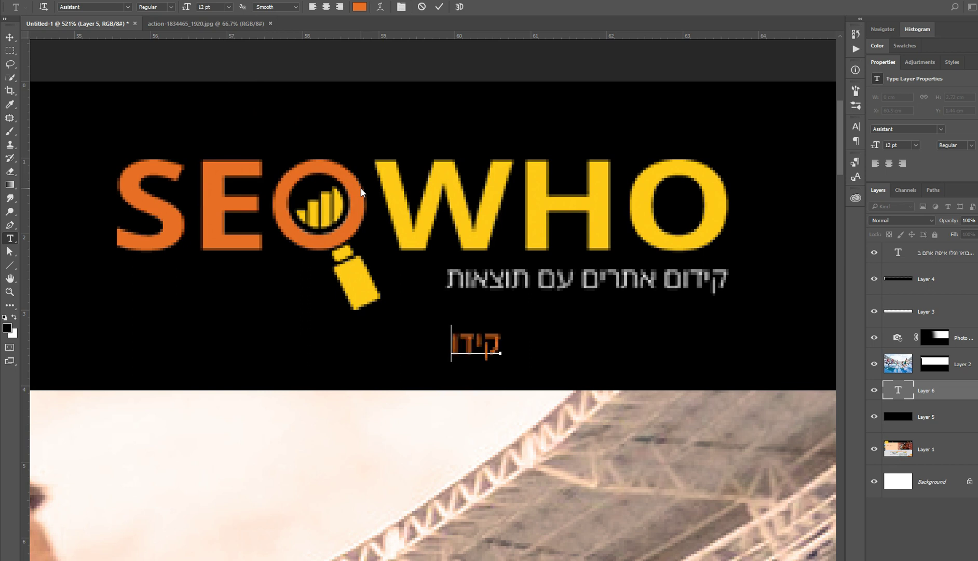
type("ם אתרים")
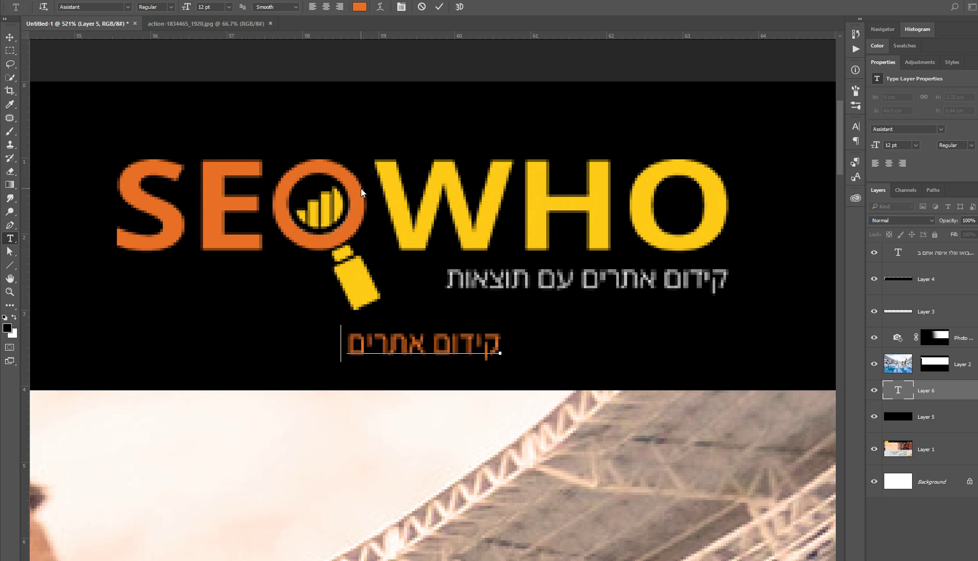
type(" עם תוצאו")
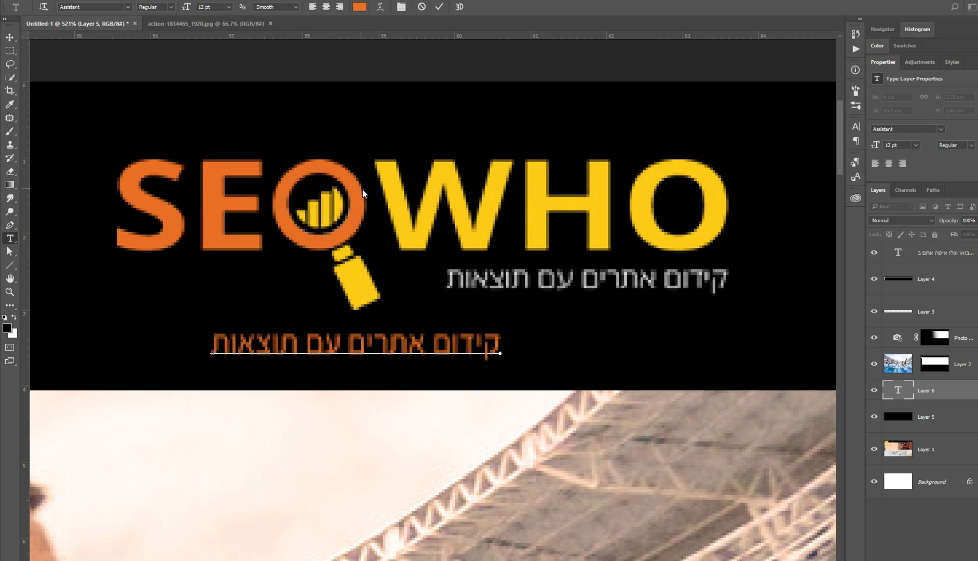
type("ת")
Colour the new slogan white (ffffff) and place it over the original slogan under "WHO"
key("ctrl+a")
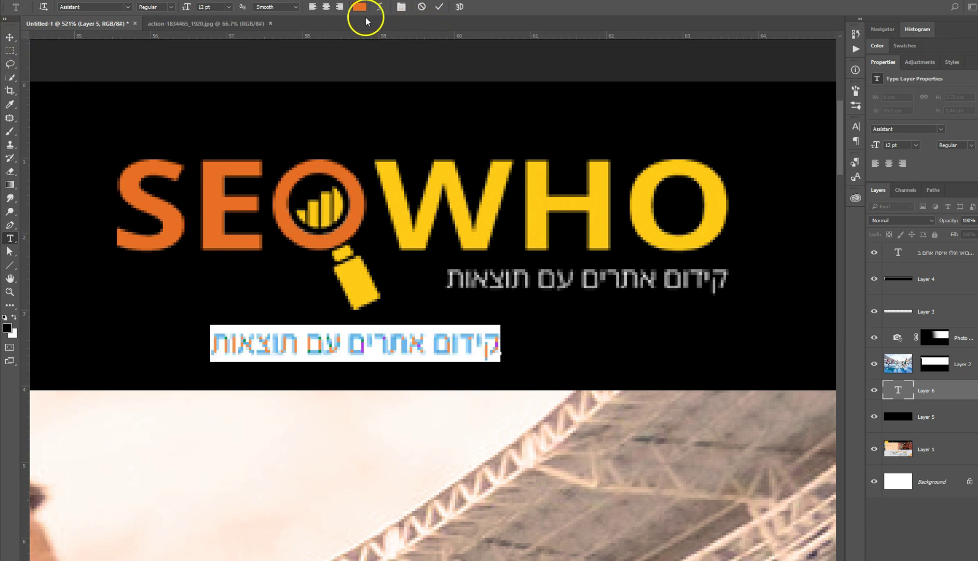
left_click(360, 8)
left_click_drag(675, 266, 572, 203)
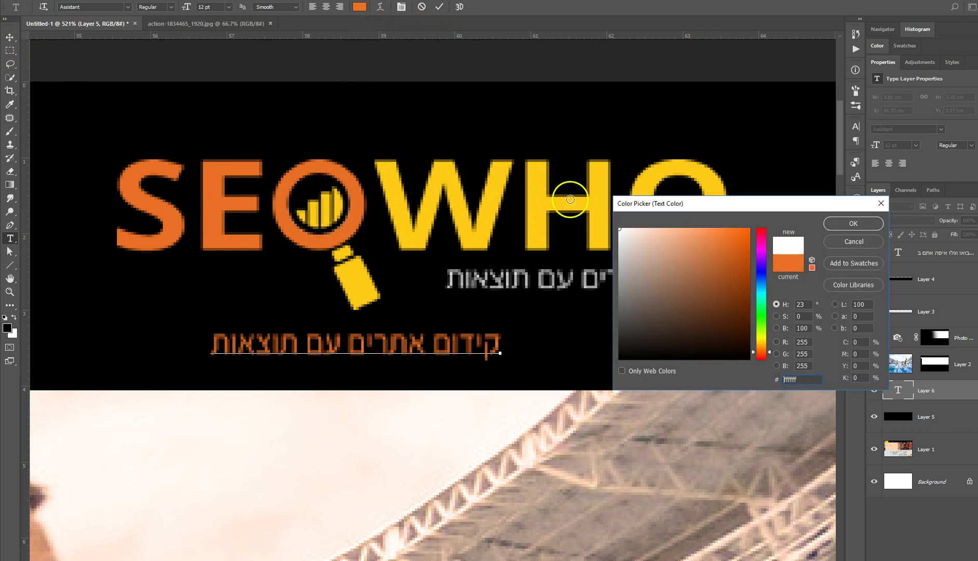
left_click(853, 222)
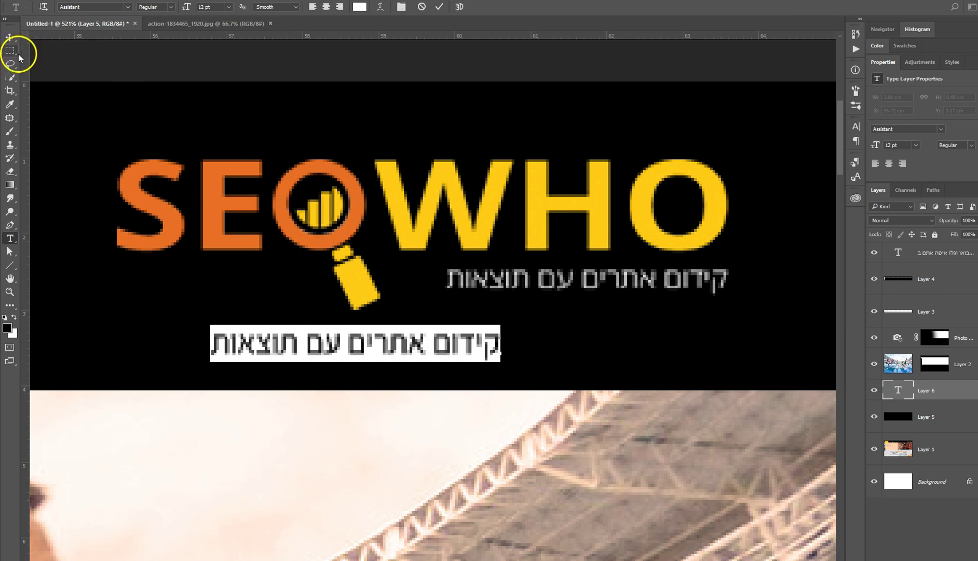
left_click(10, 37)
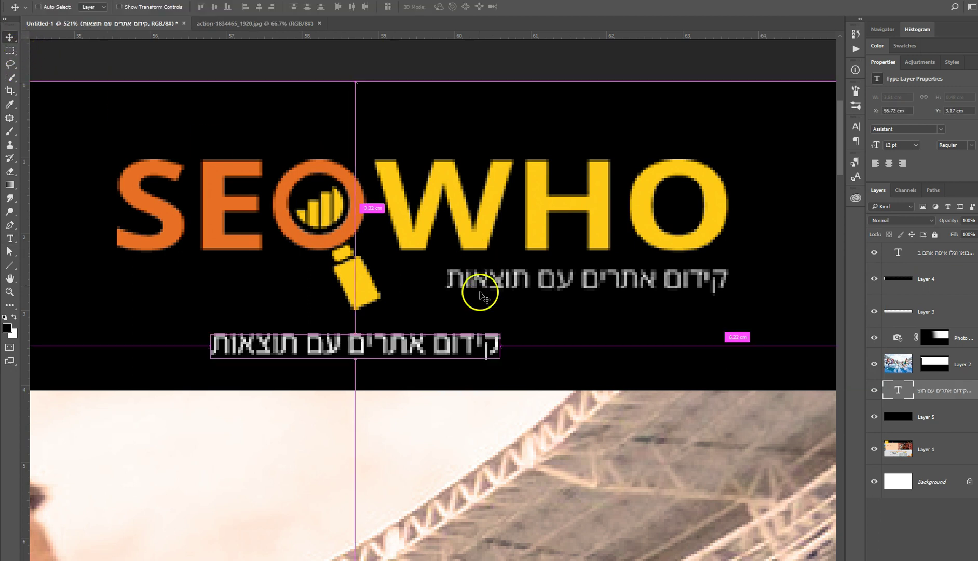
left_click_drag(448, 347, 670, 278)
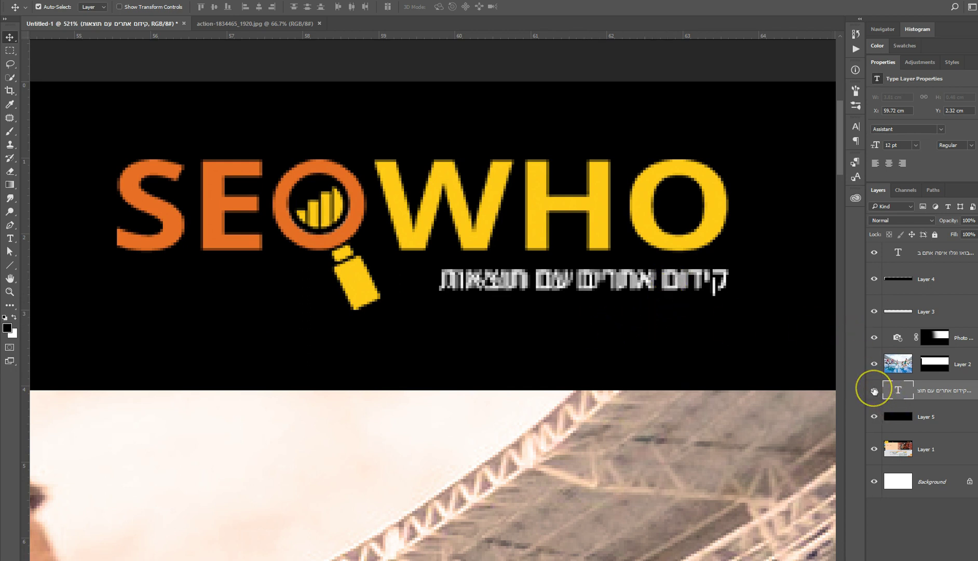
Lasso the logo's magnifying glass, including its handle, on the page screenshot layer (Layer 1)
left_click(934, 448)
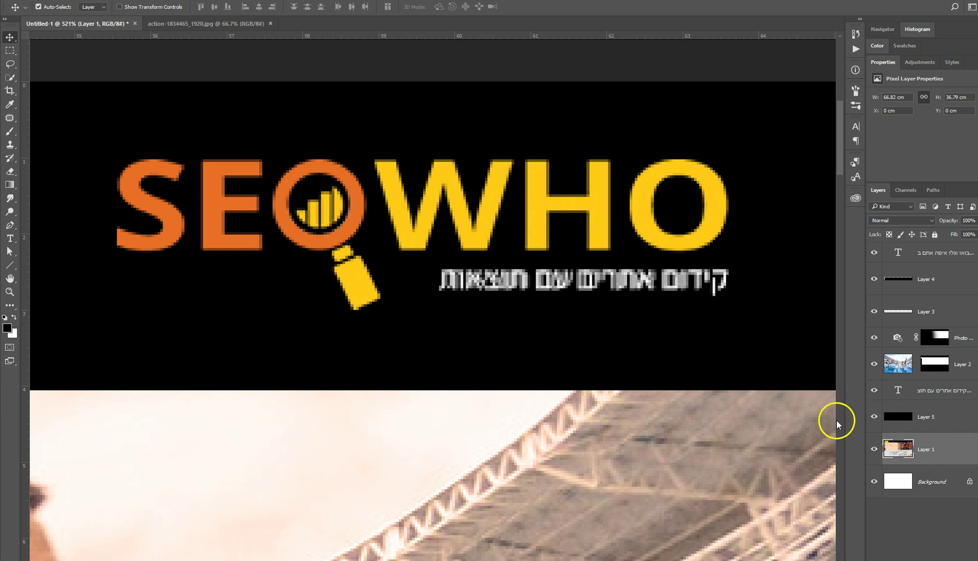
left_click(11, 67)
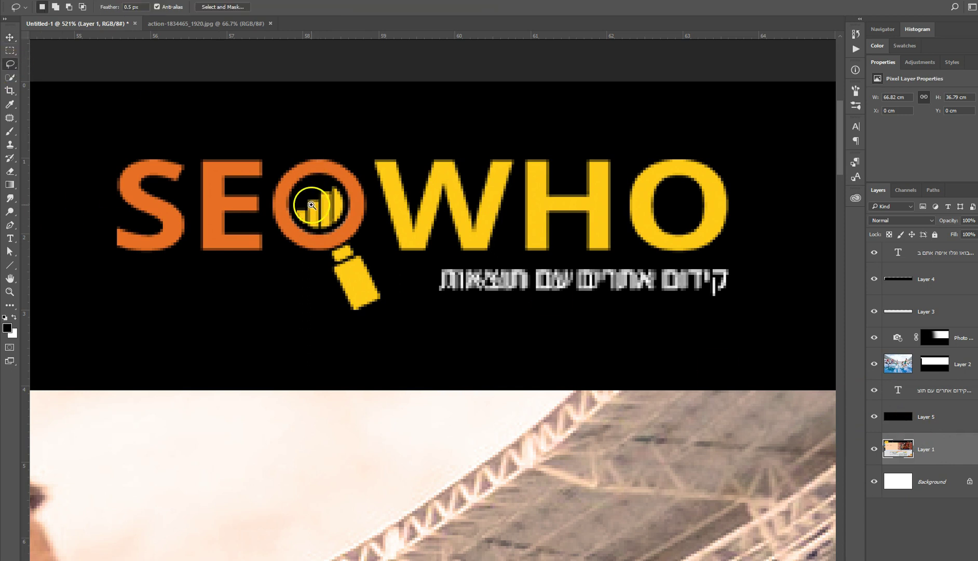
scroll(326, 200, "up", 1)
mouse_move(285, 141)
left_mouse_down()
mouse_move(256, 179)
mouse_move(256, 227)
mouse_move(306, 295)
mouse_move(393, 349)
mouse_move(389, 210)
mouse_move(364, 159)
mouse_move(308, 136)
mouse_move(286, 139)
left_mouse_up()
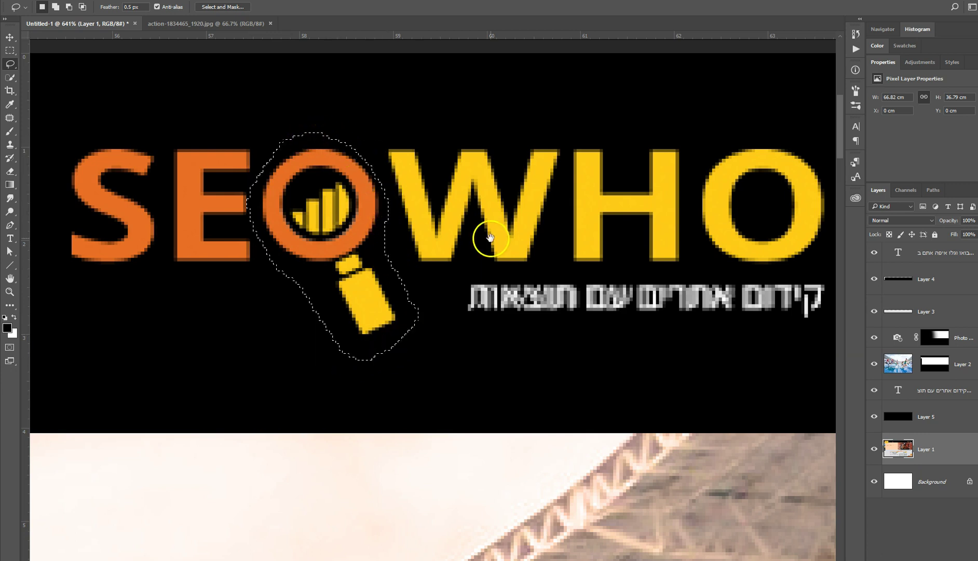
left_click_drag(485, 236, 385, 197)
left_click_drag(498, 310, 557, 338)
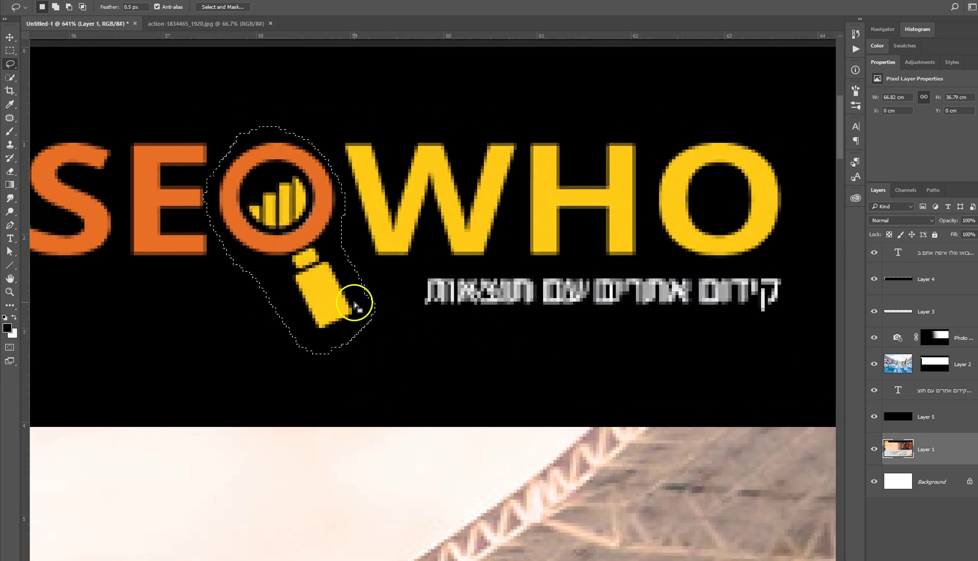
key("ctrl+t")
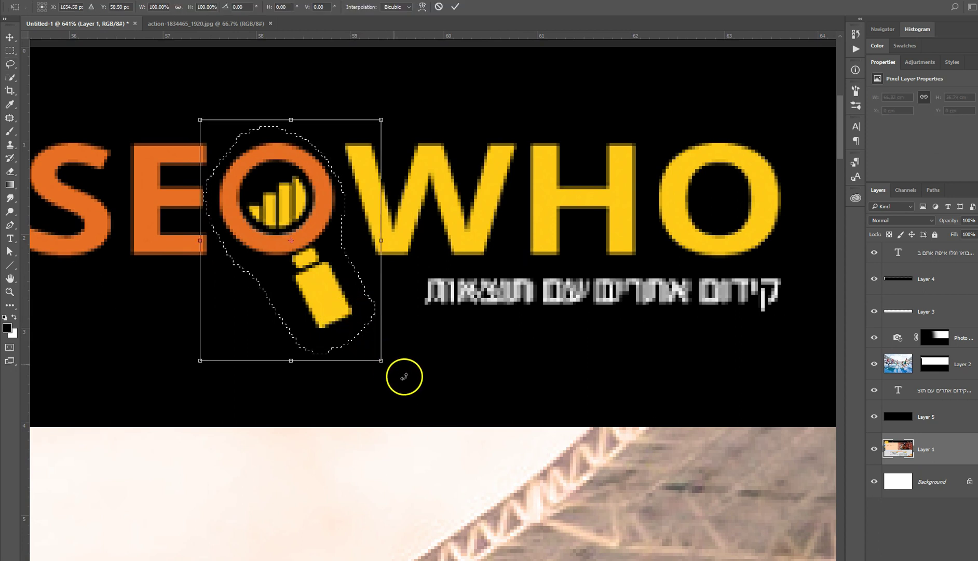
left_click_drag(291, 240, 273, 198)
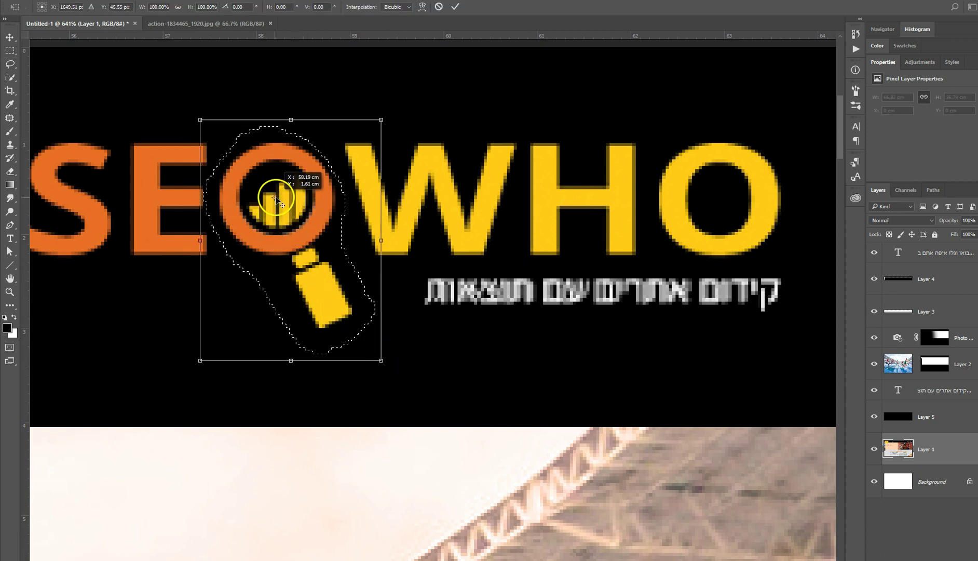
left_click_drag(511, 405, 287, 431)
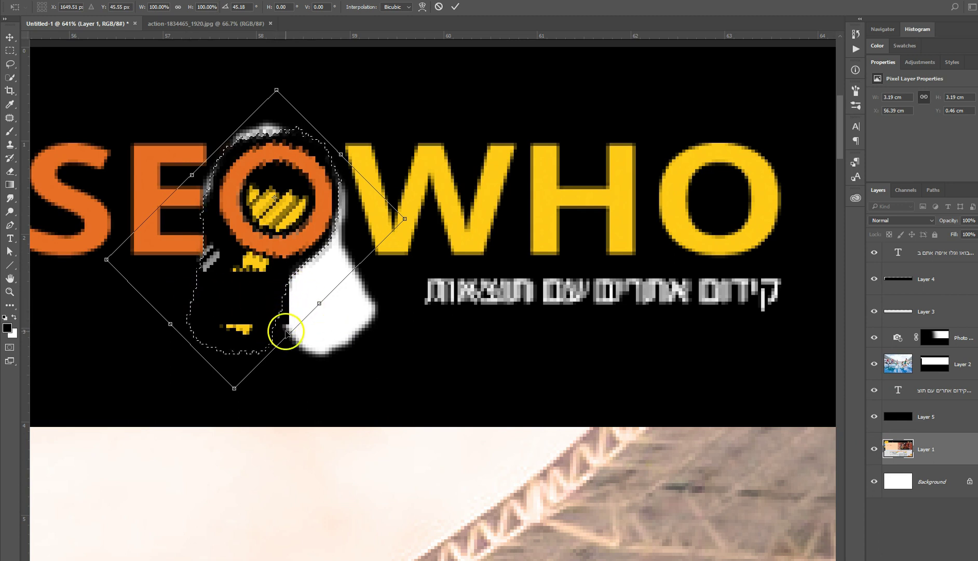
key("Escape")
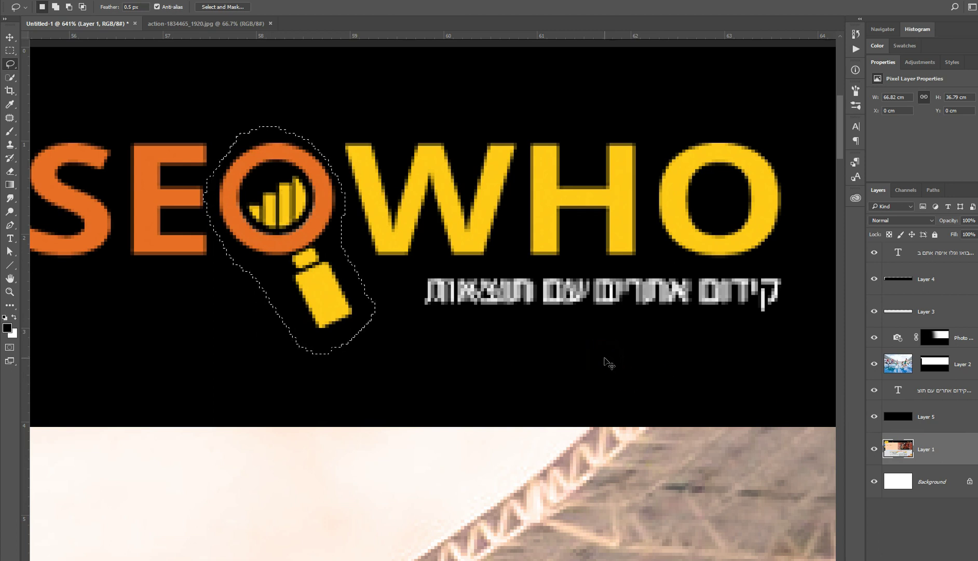
Copy the selected magnifying glass to its own layer and move that layer above the black cover layer (Layer 5)
key("ctrl+j")
key("alt+bracketright")
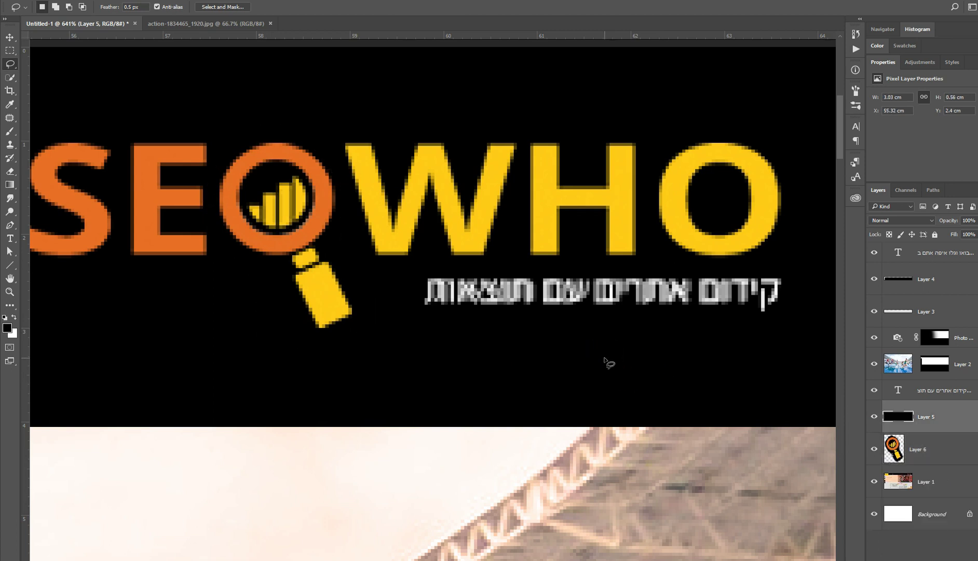
key("ctrl+z")
left_click(663, 367)
key("ctrl+z")
left_click(945, 430)
left_click(943, 455)
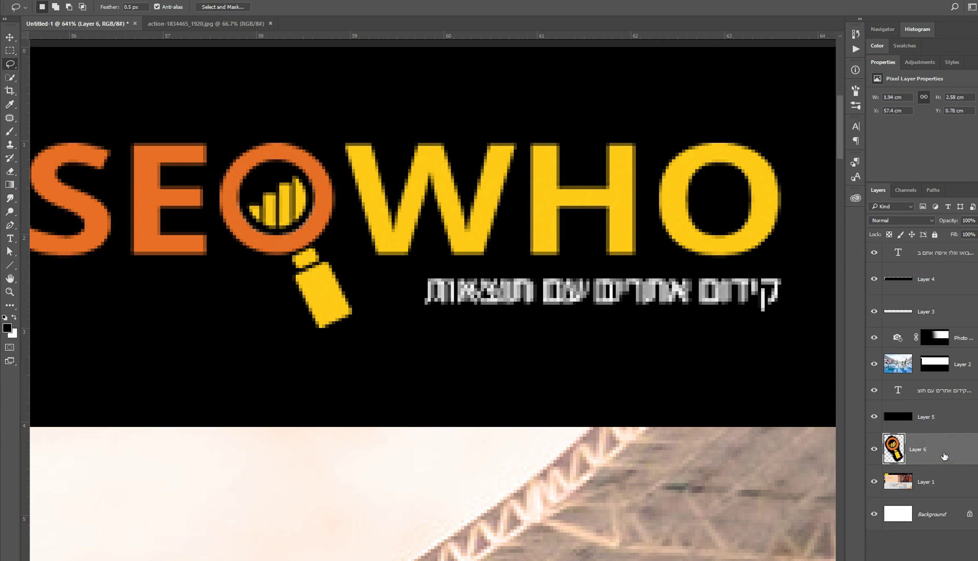
key("ctrl+bracketright")
Rotate the magnifying glass copy by about 53.5° around its lens centre and erase the stray grey marks beside the E
key("ctrl+t")
left_click_drag(291, 241, 274, 198)
left_click_drag(458, 312, 298, 458)
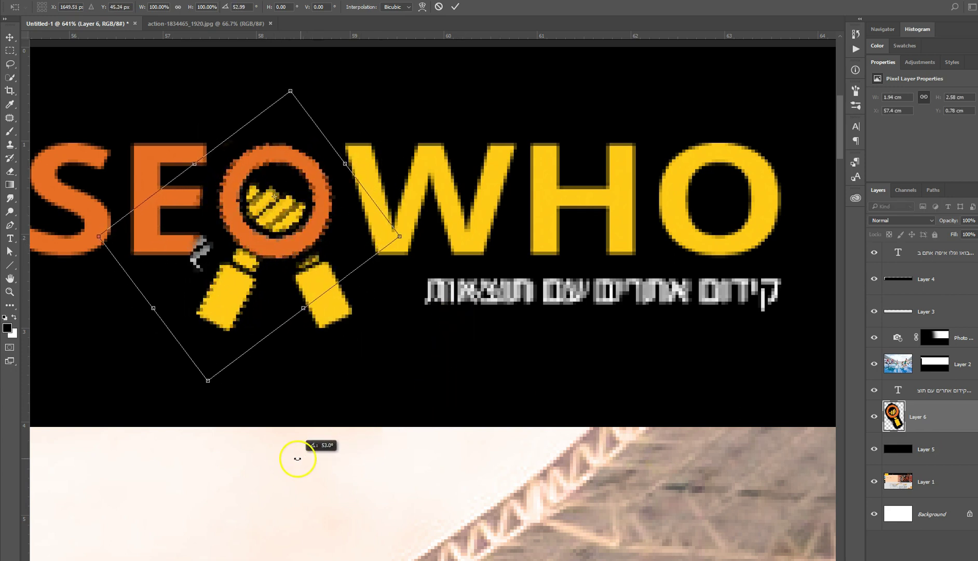
key("Return")
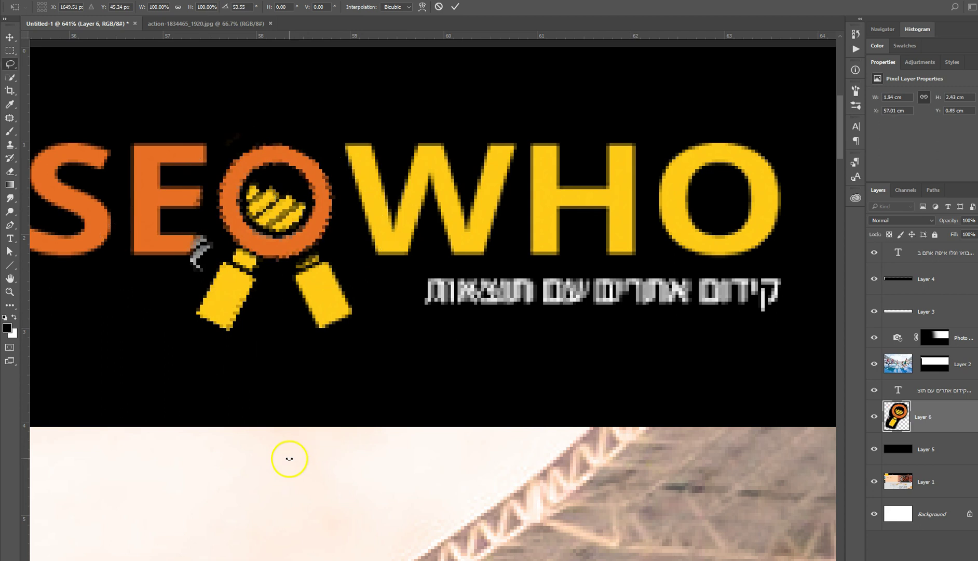
key("e")
left_click_drag(200, 252, 192, 256)
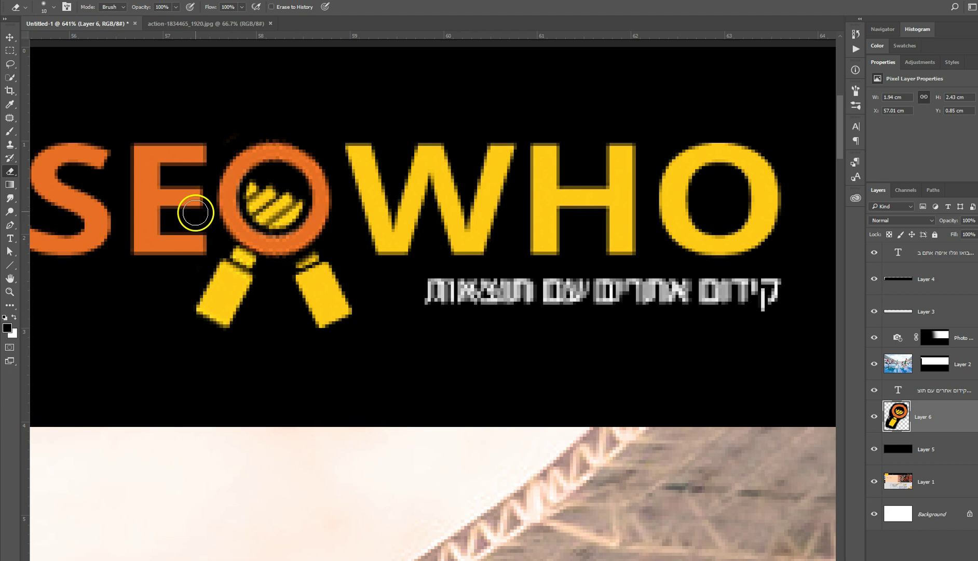
Paint black with a small brush on Layer 5 over the magnifying glass's original handle
left_click(893, 450)
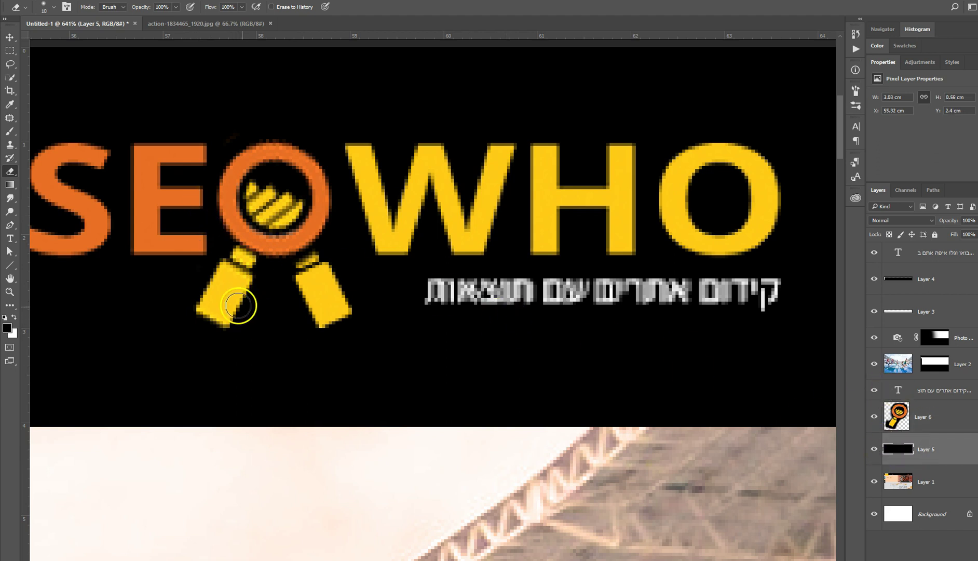
key("b")
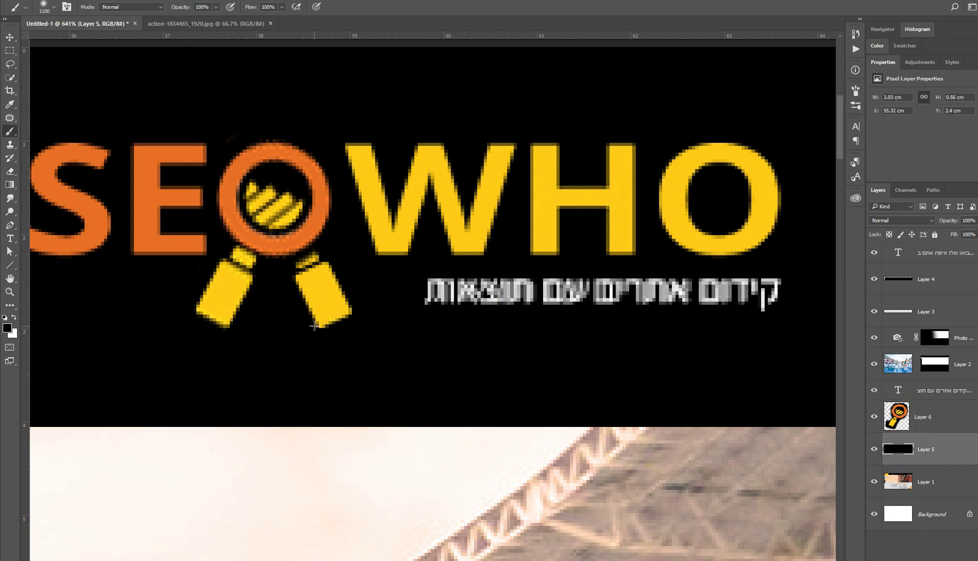
key("bracketleft")
key("bracketleft")
key("bracketleft")
key("bracketleft")
key("bracketleft")
key("bracketleft")
key("bracketleft")
key("bracketleft")
key("bracketleft")
key("bracketleft")
key("bracketleft")
key("bracketleft")
key("bracketleft")
key("bracketleft")
key("bracketleft")
key("bracketleft")
key("bracketleft")
mouse_move(319, 328)
left_mouse_down()
mouse_move(331, 310)
mouse_move(309, 336)
mouse_move(333, 304)
mouse_move(341, 265)
mouse_move(297, 268)
mouse_move(325, 284)
left_mouse_up()
Paint black on Layer 5 over the original slogan behind the new white text
key("v")
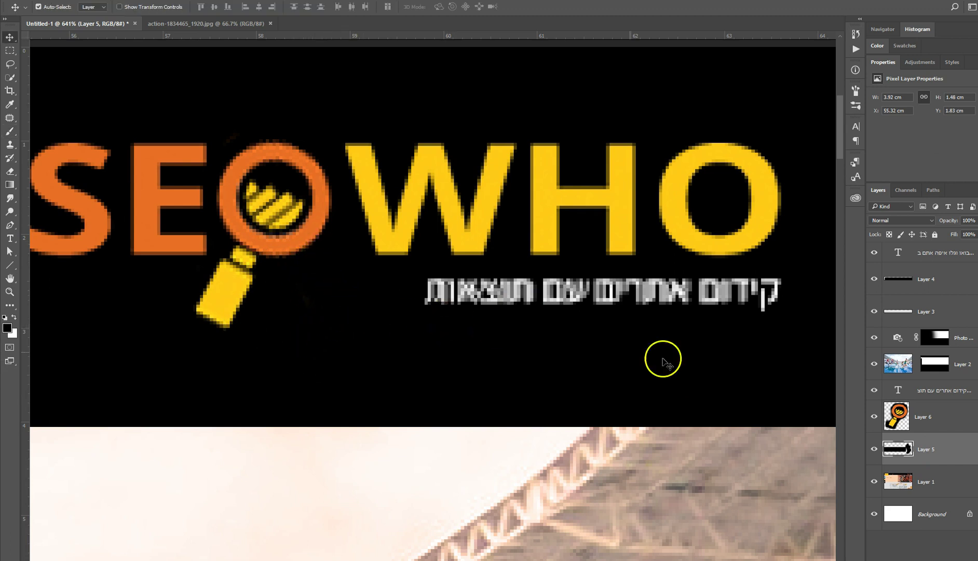
key("b")
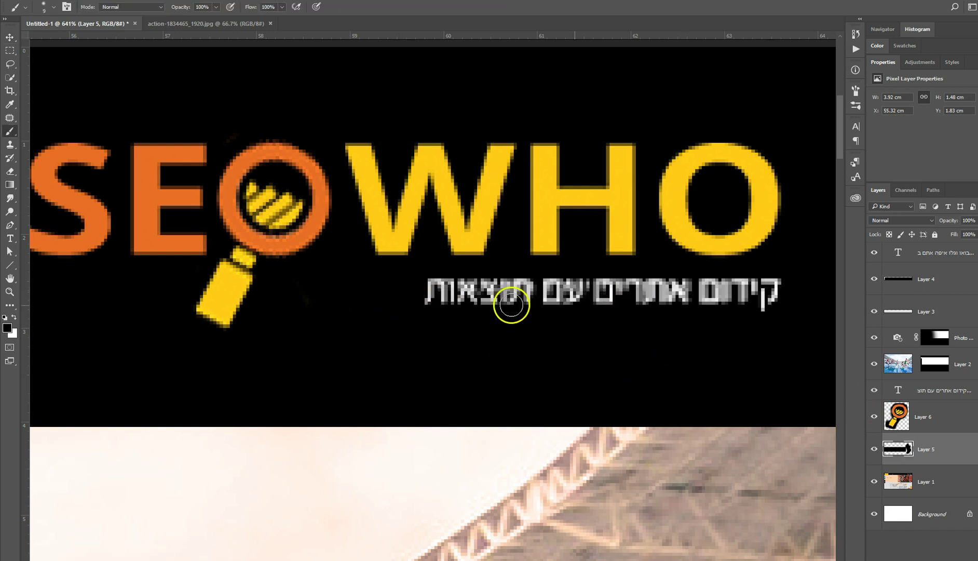
mouse_move(793, 302)
left_mouse_down()
mouse_move(759, 286)
mouse_move(441, 293)
left_mouse_up()
Enlarge the white slogan text to 16.59 pt, extending it toward the magnifying glass handle
left_click(910, 388)
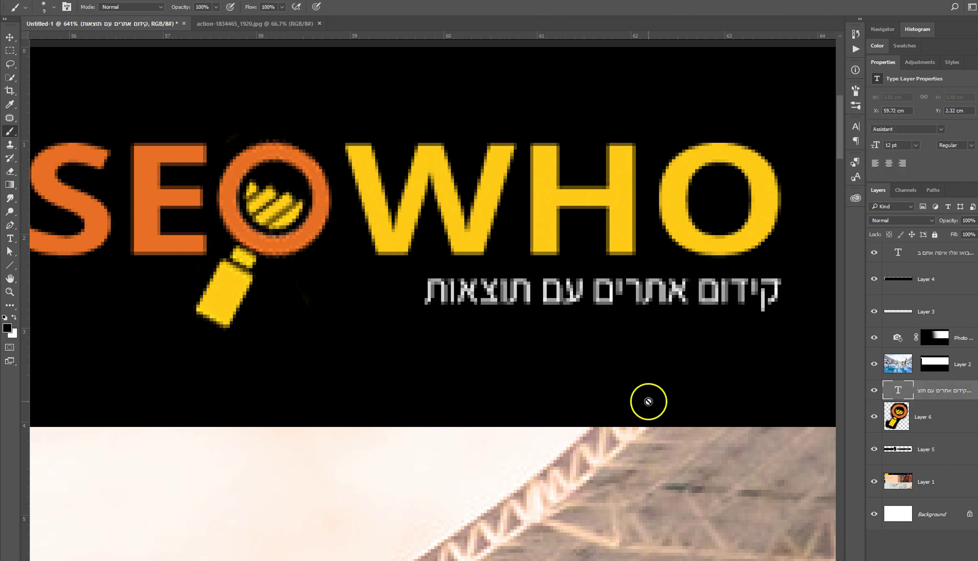
key("ctrl+minus")
scroll(430, 349, "down", 5)
scroll(639, 266, "up", 1)
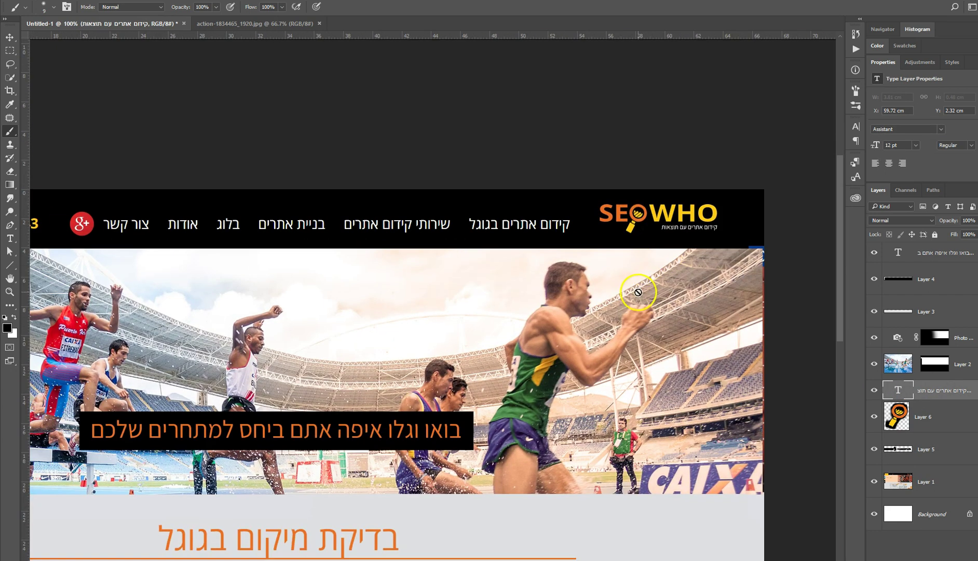
key("ctrl+t")
left_click_drag(662, 232, 639, 235)
key("Return")
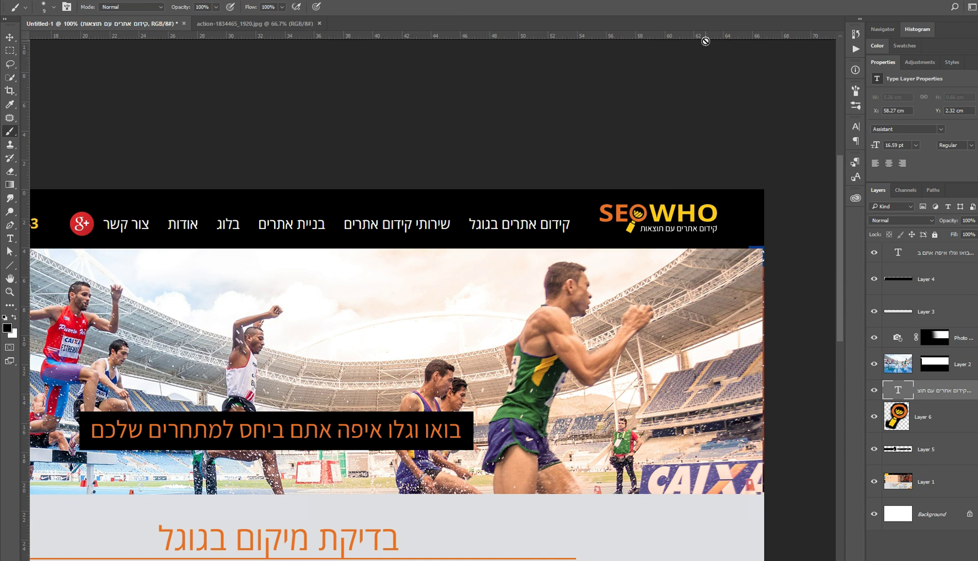
Nudge the slogan slightly left and up to about X 58.13 cm, Y 2.39 cm
key("v")
key("Left")
key("Left")
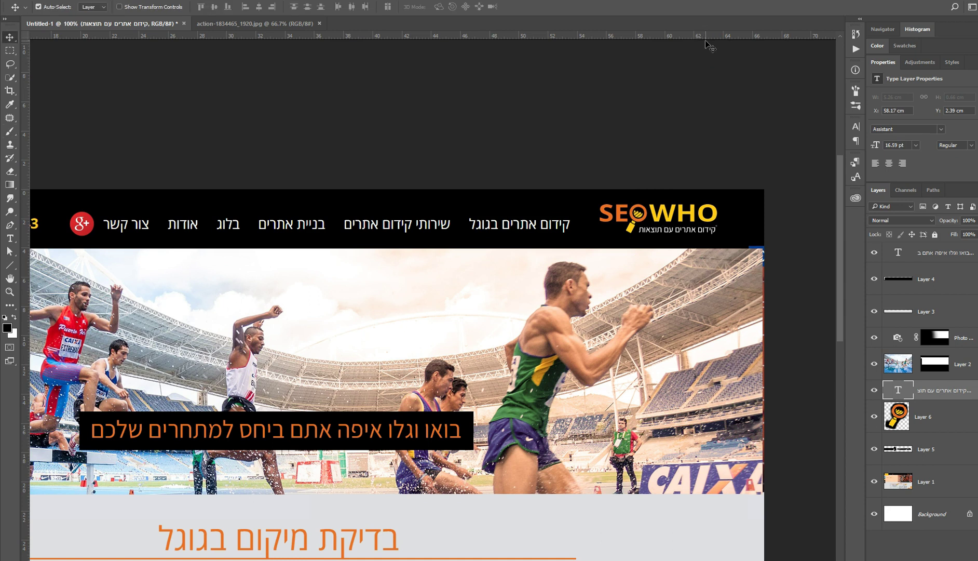
Paint out the leftover specks beside the slogan in black on Layer 5 and review the whole banner
scroll(723, 205, "up", 5)
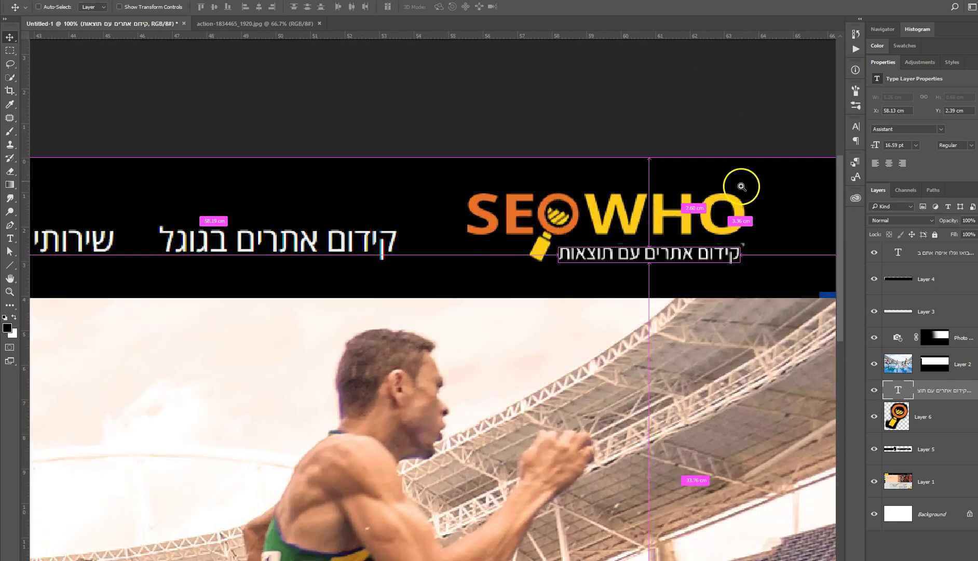
left_click(952, 458)
key("b")
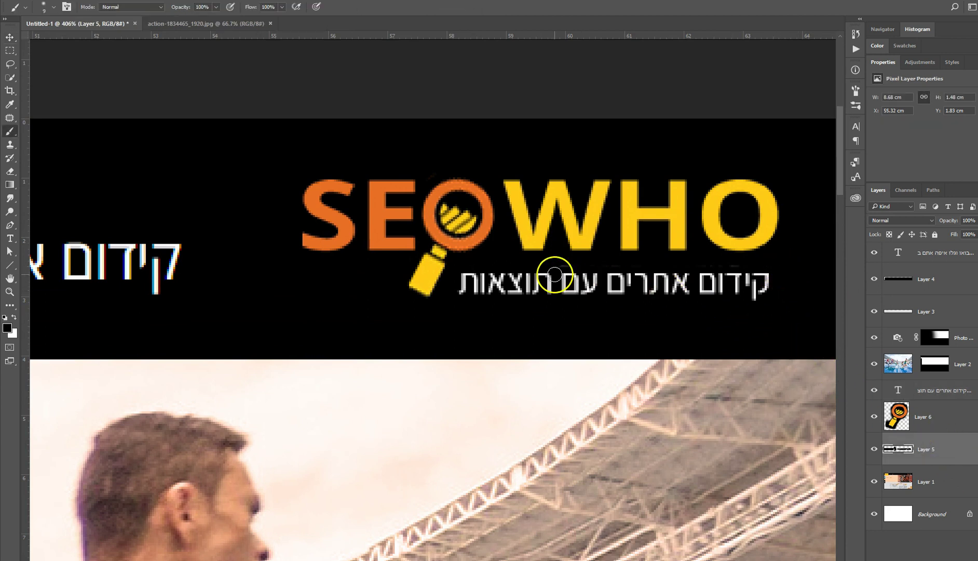
scroll(569, 314, "down", 5)
scroll(687, 273, "up", 4)
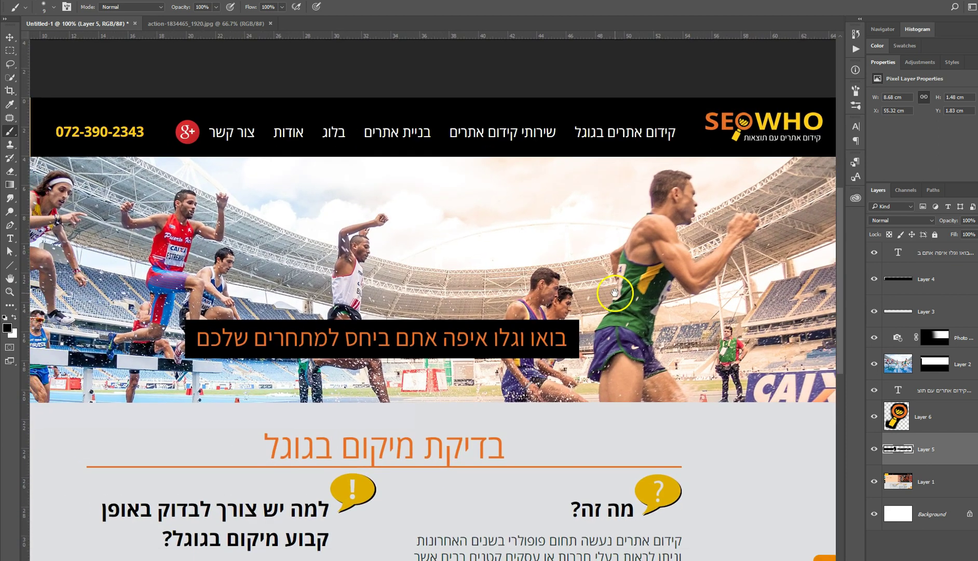
Cover the red Google+ icon beside the header navigation with a black-filled rectangle on Layer 5
left_click_drag(330, 318, 476, 316)
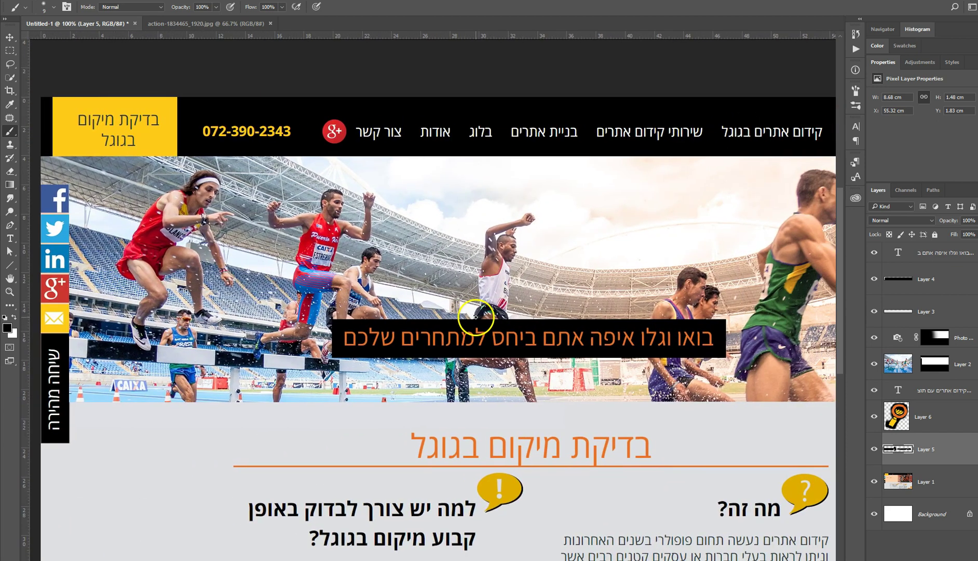
scroll(476, 318, "down", 1)
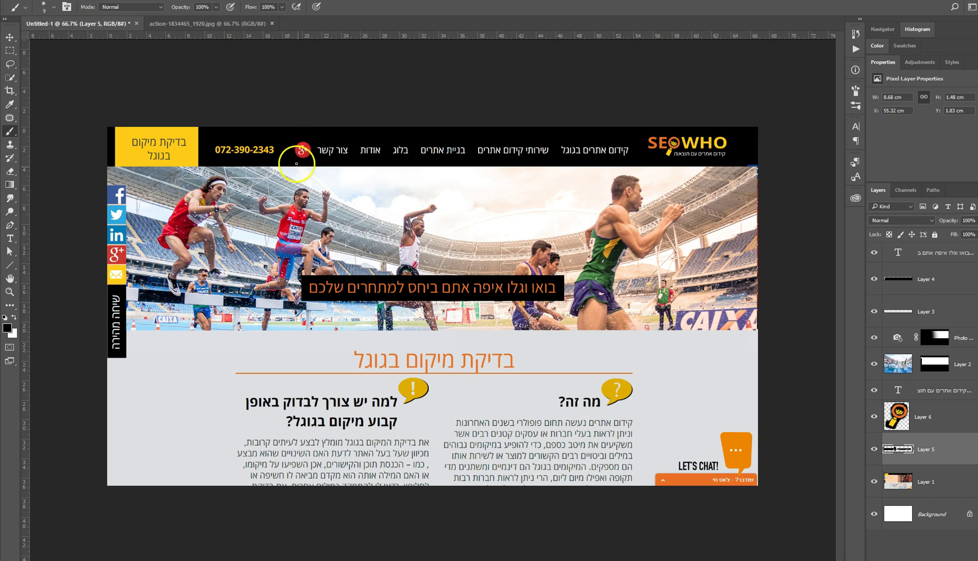
left_click(934, 483)
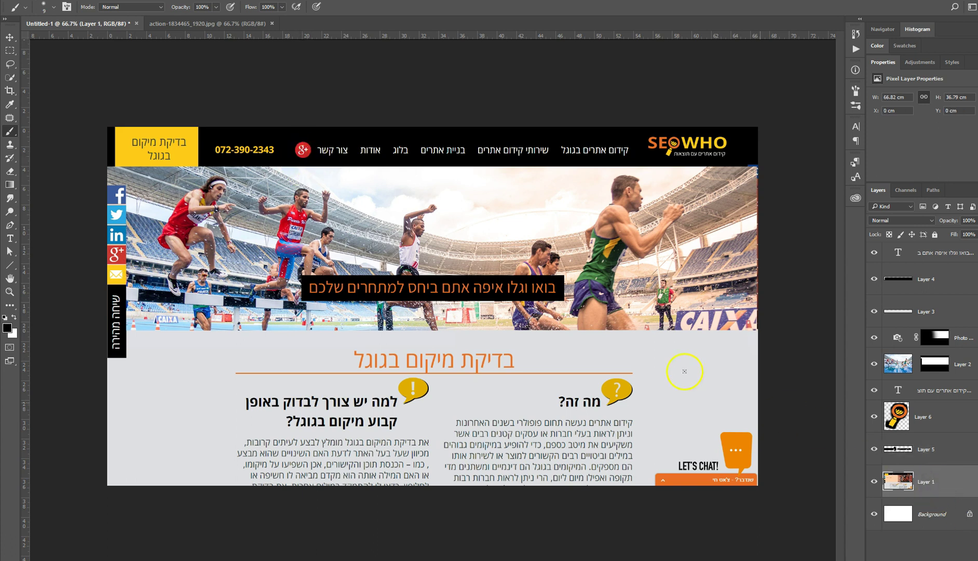
key("m")
left_click_drag(289, 137, 315, 162)
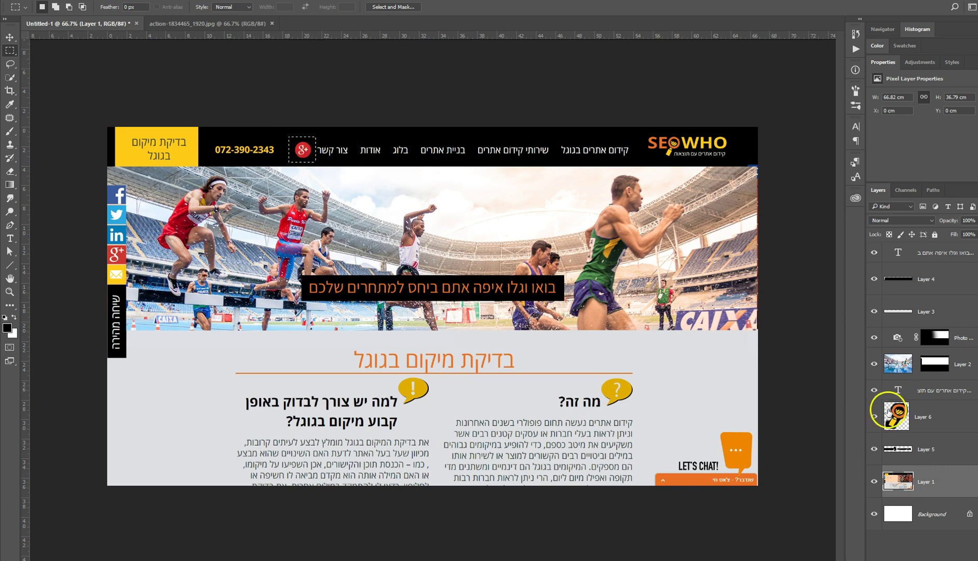
left_click(941, 450)
key("alt+BackSpace")
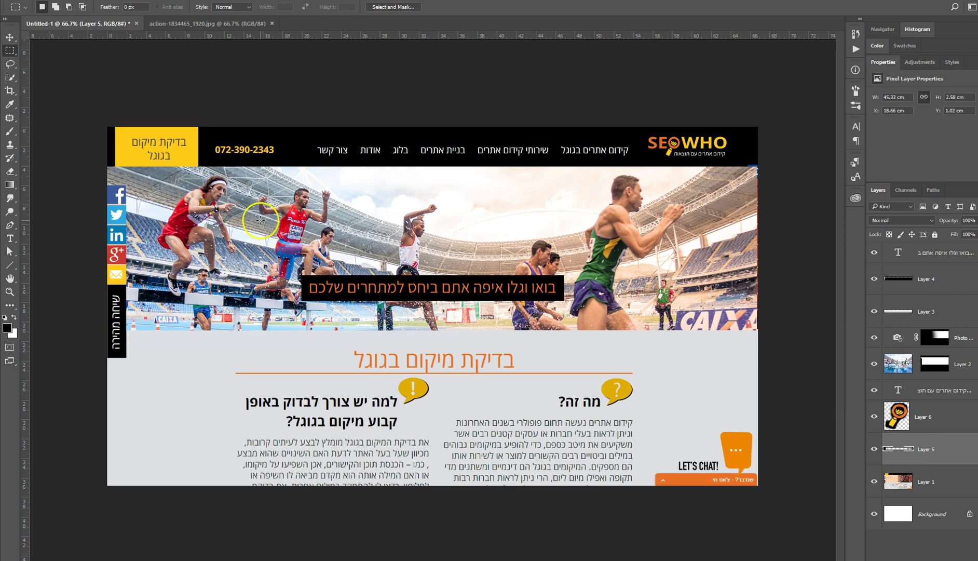
Copy the header navigation text strip from Layer 1 onto its own layer
left_click_drag(304, 141, 634, 158)
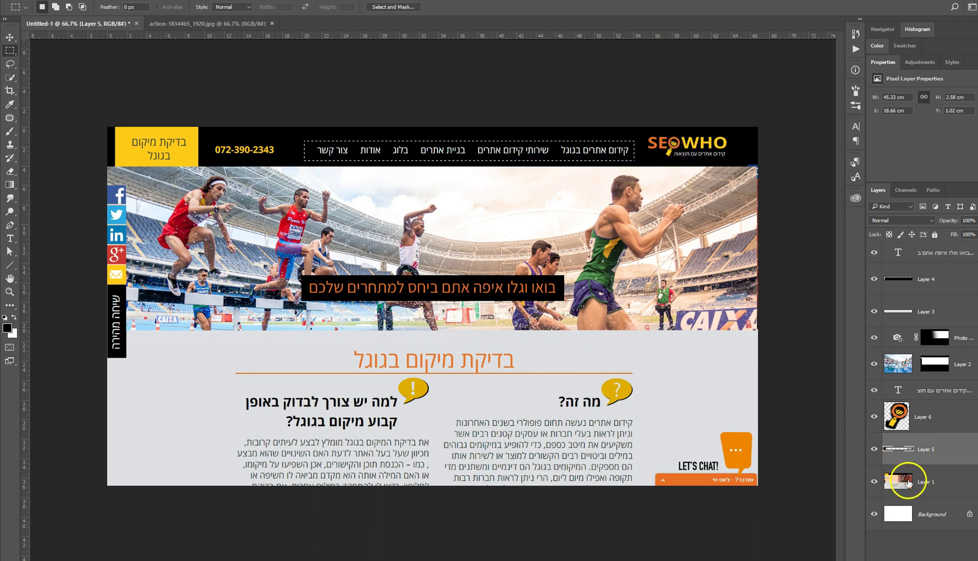
left_click(891, 481)
key("ctrl+j")
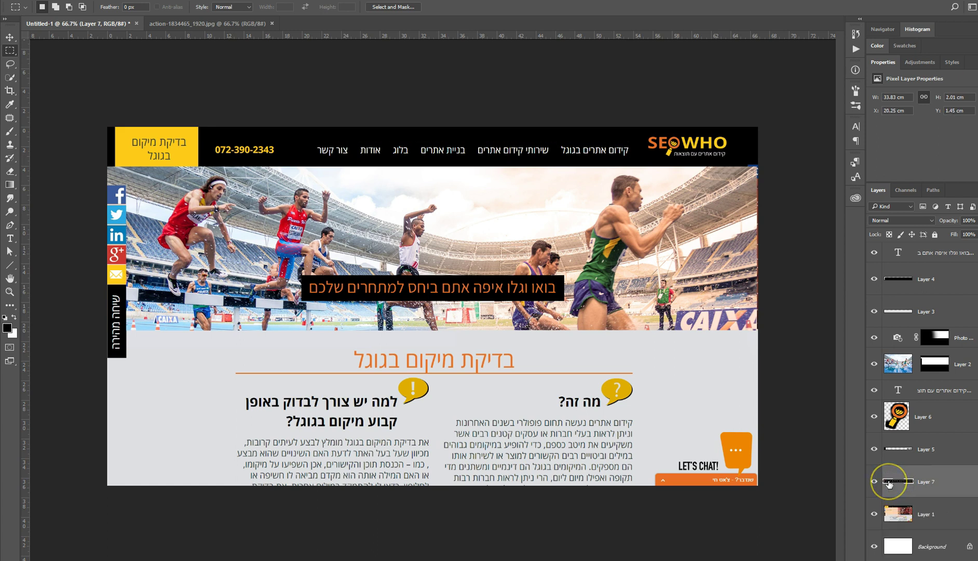
Shift the copied navigation strip left to X 18.98 cm and stack it above Layer 5
key("v")
key("shift+Left")
key("shift+Left")
key("shift+Left")
key("Left")
key("Left")
key("Left")
key("Left")
key("Left")
key("Left")
key("ctrl+bracketright")
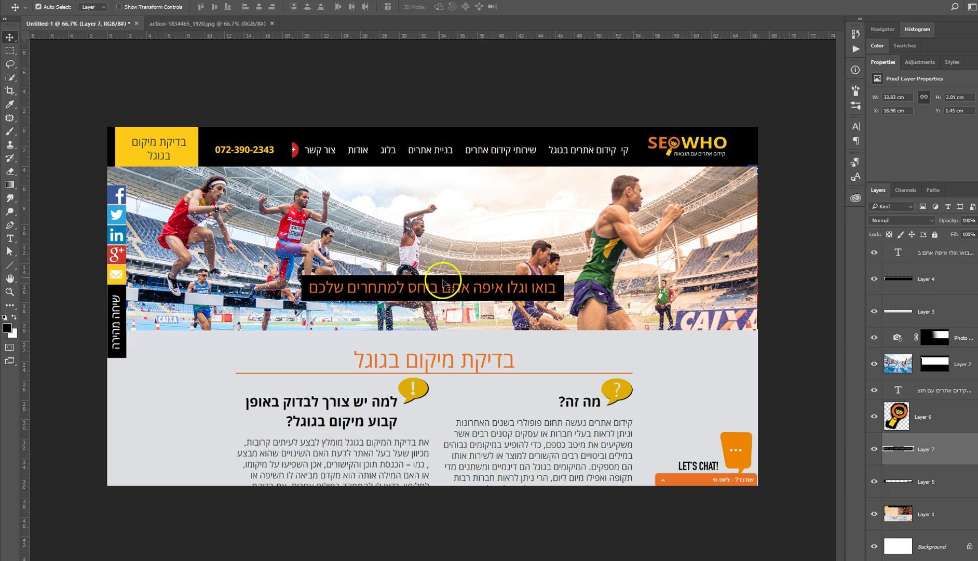
Delete the leftover Google+ icon fragment from the copied navigation strip on Layer 7
left_click(10, 50)
left_click_drag(282, 138, 303, 165)
key("Delete")
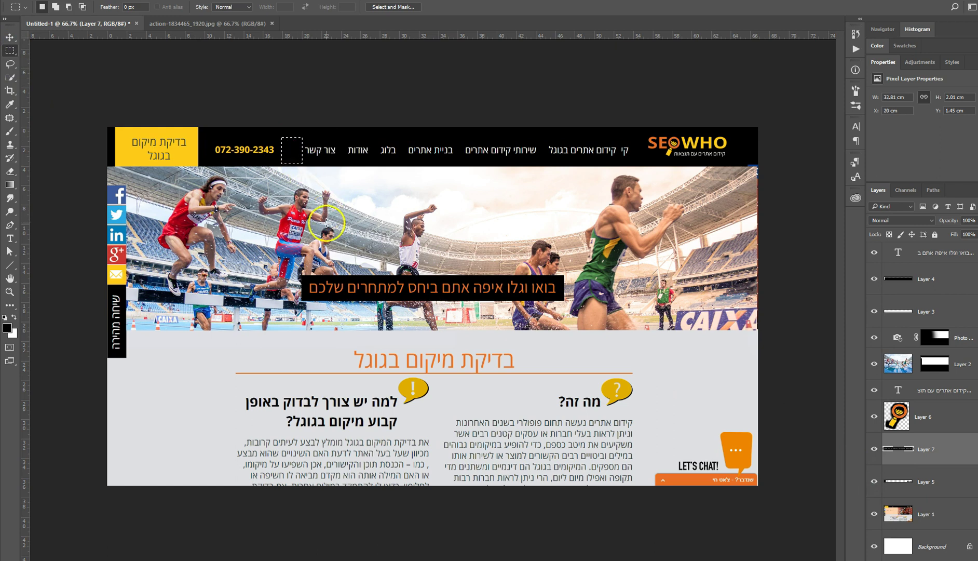
key("v")
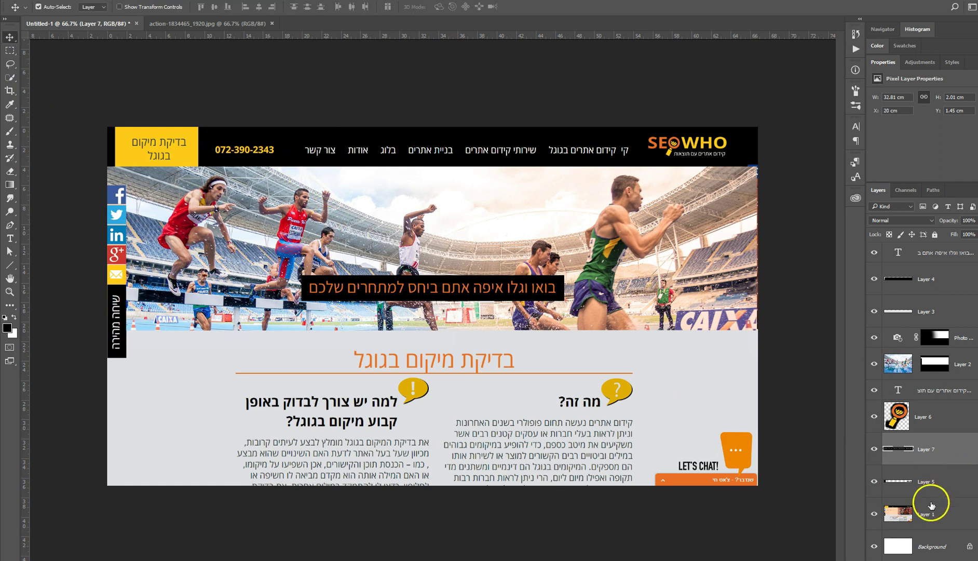
Cover the stray original menu letters between the navigation and the logo with black on Layer 5
left_click(934, 515)
left_click(932, 482)
key("m")
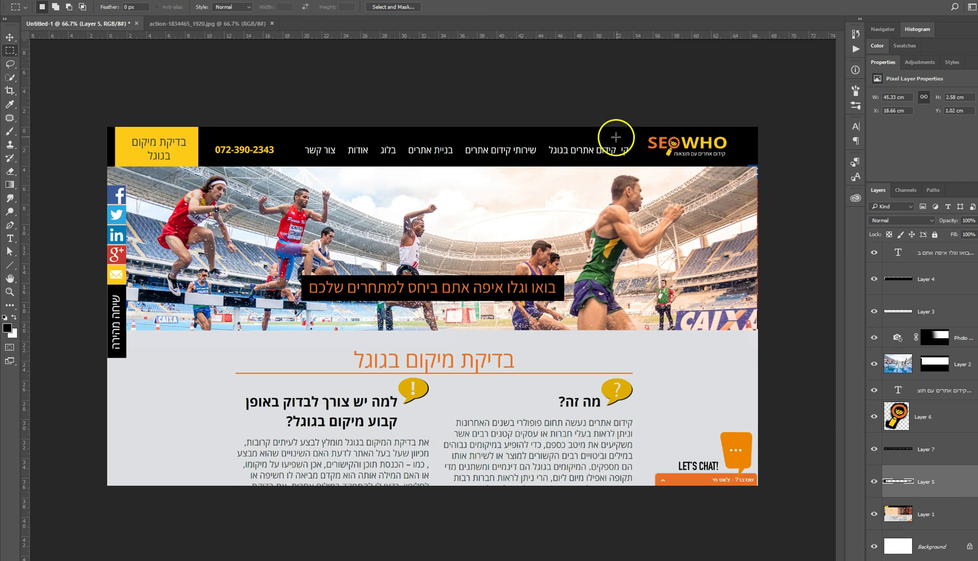
left_click_drag(638, 136, 603, 163)
key("Delete")
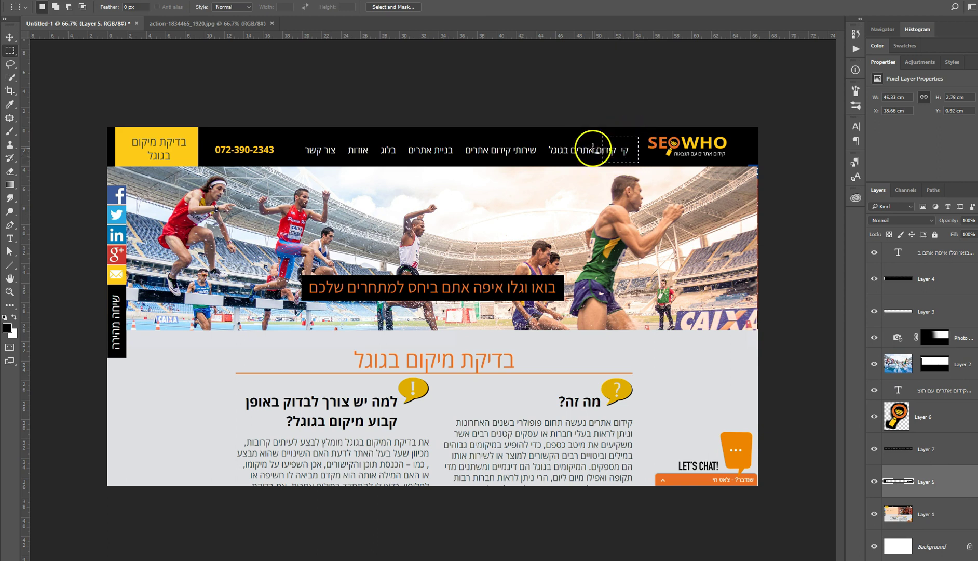
key("ctrl+d")
key("v")
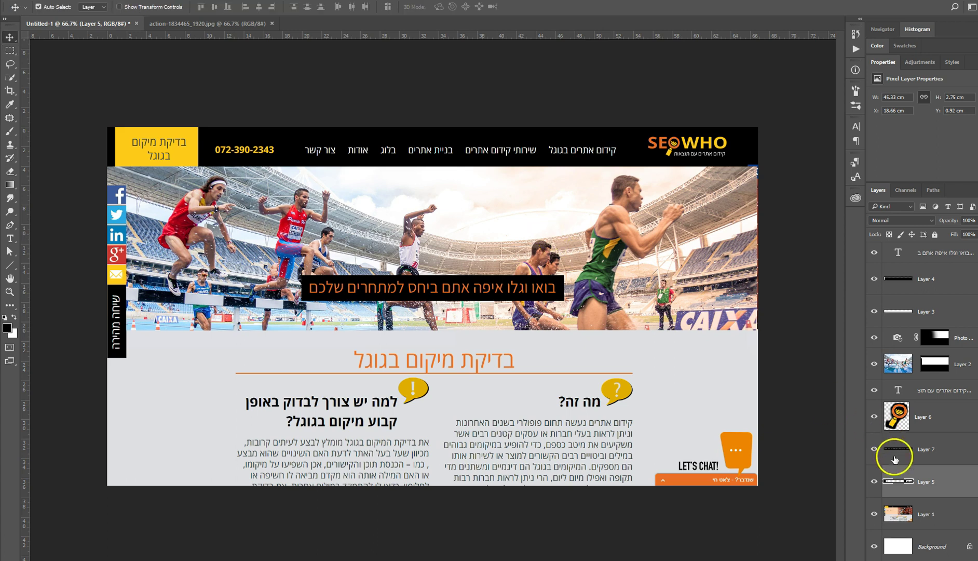
Raise the navigation strip on Layer 7 to Y 1.02 cm
left_click(874, 449)
left_click(874, 449)
left_click(922, 449)
key("Up")
key("Up")
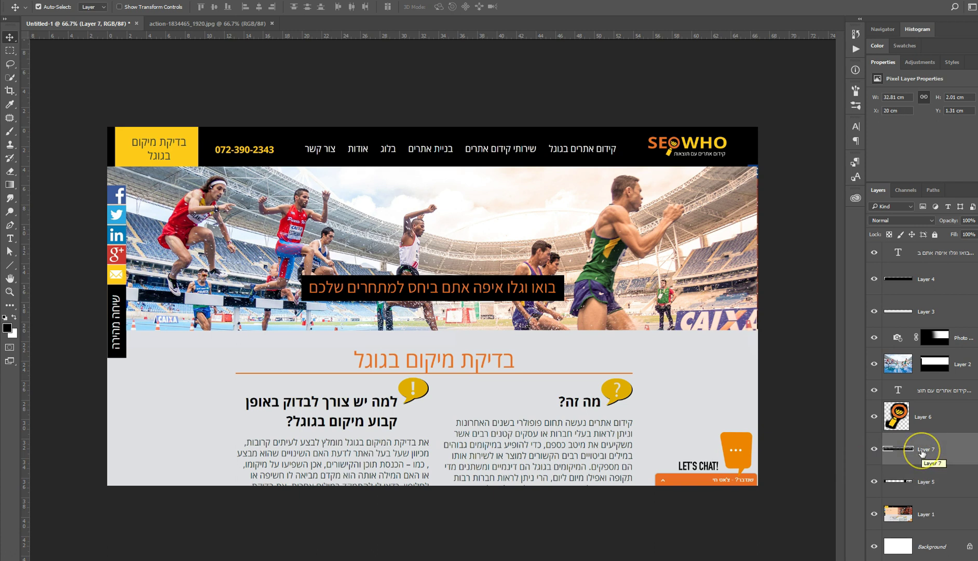
key("Up")
key("Up")
key("Up")
key("Up")
key("Up")
key("Up")
key("Up")
key("Up")
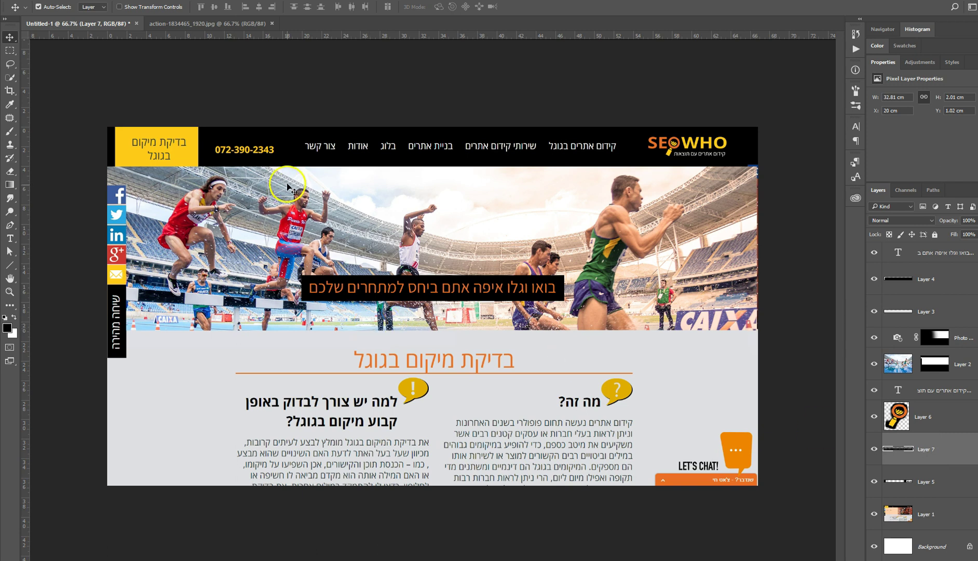
Copy the yellow header phone number from Layer 1 onto its own layer
left_click(268, 151)
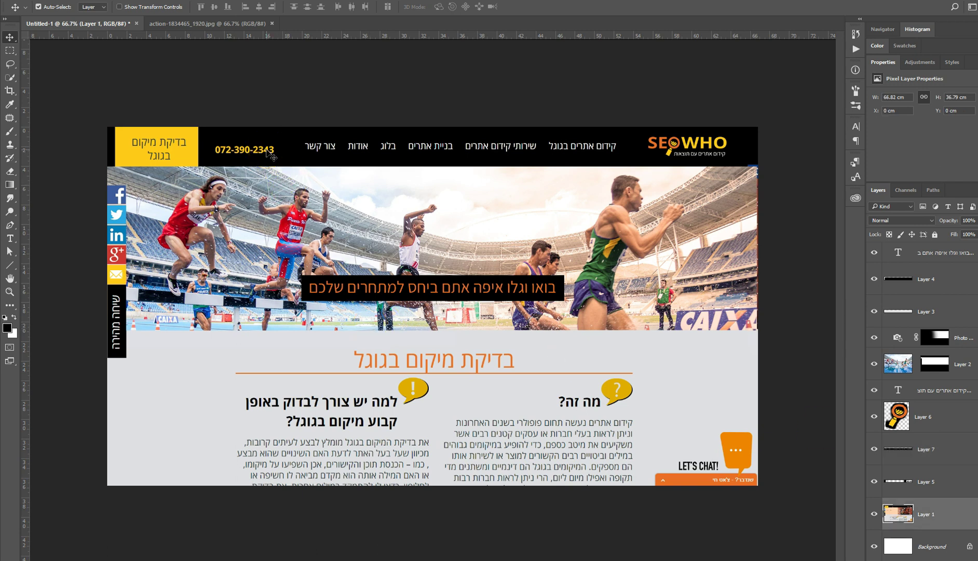
left_click(10, 50)
left_click_drag(209, 141, 280, 158)
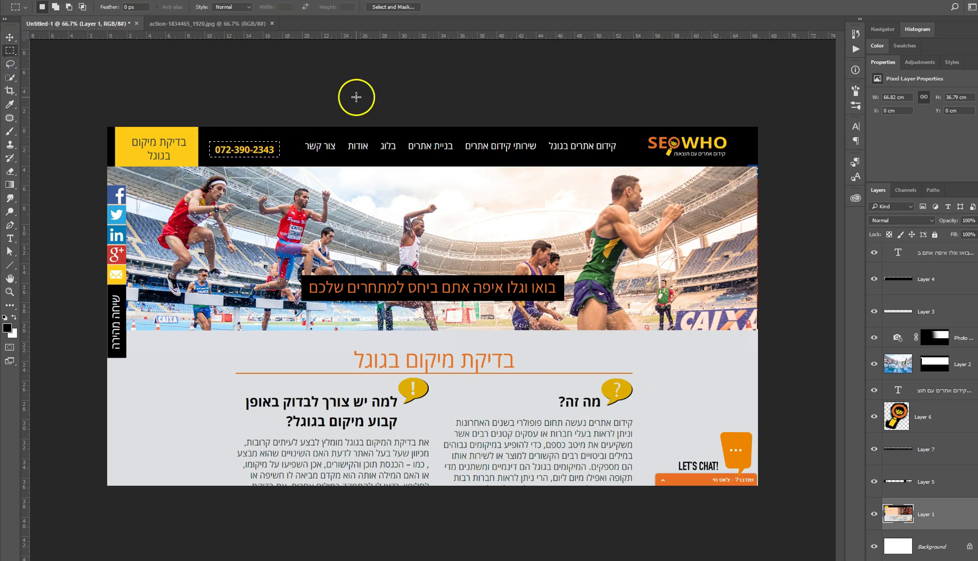
key("v")
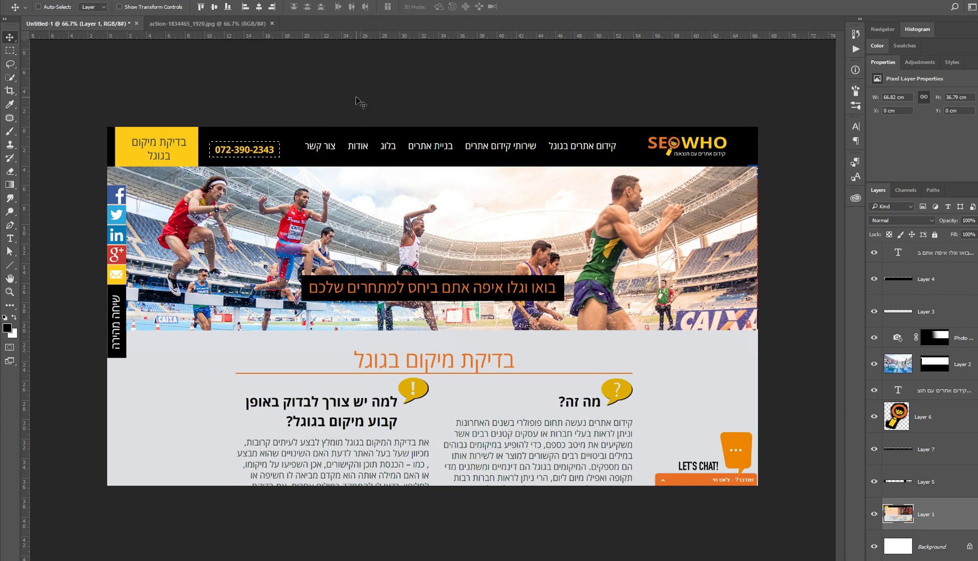
key("ctrl+j")
Raise the copied phone number to Y 1.16 cm, in line with the navigation text
key("Up")
key("Up")
key("Up")
key("Up")
key("Up")
key("Up")
key("Up")
key("Up")
key("Up")
key("Up")
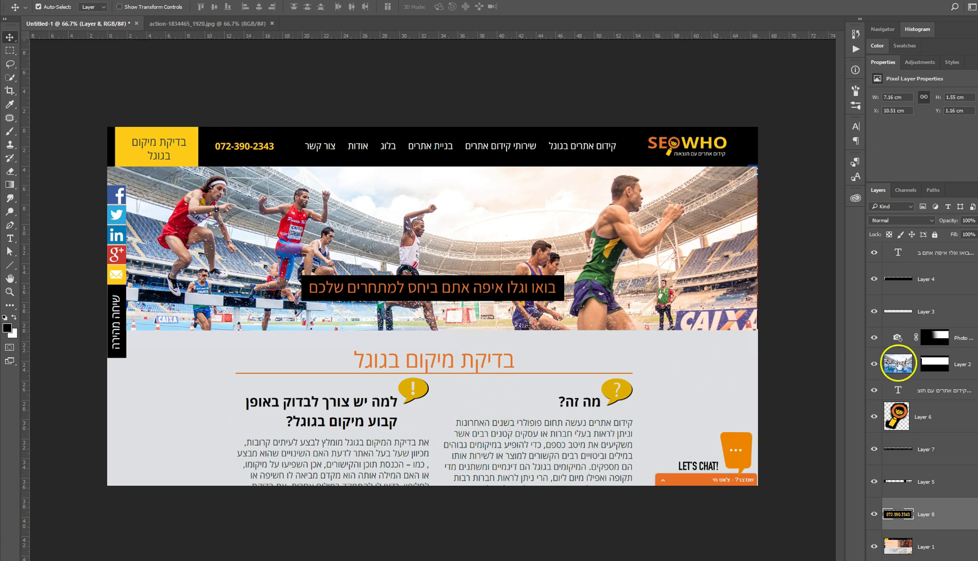
Group all redesign layers from the orange tagline text down to Layer 8, leaving out Layer 1 and Background
left_click(933, 253)
scroll(936, 362, "down", 1)
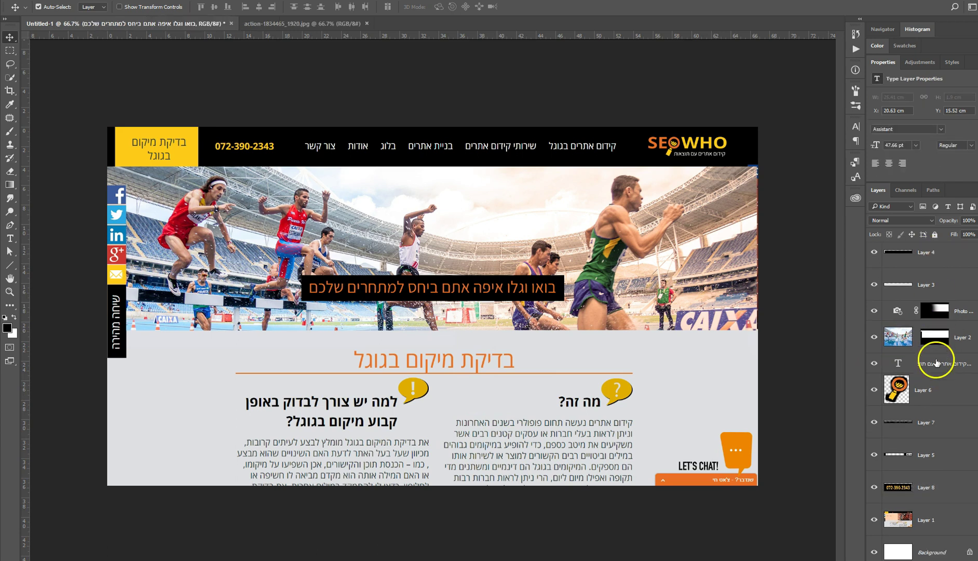
left_click(946, 487)
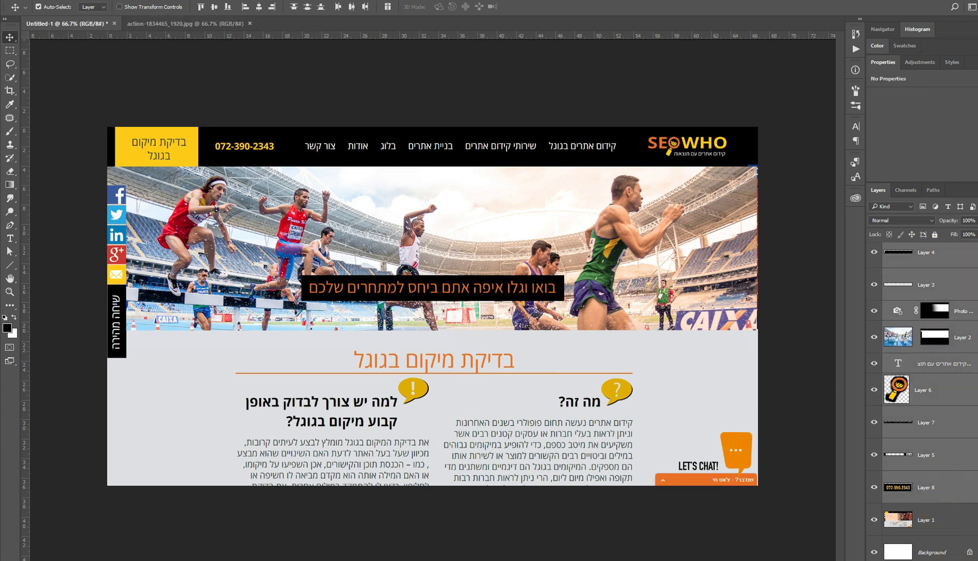
key("ctrl+g")
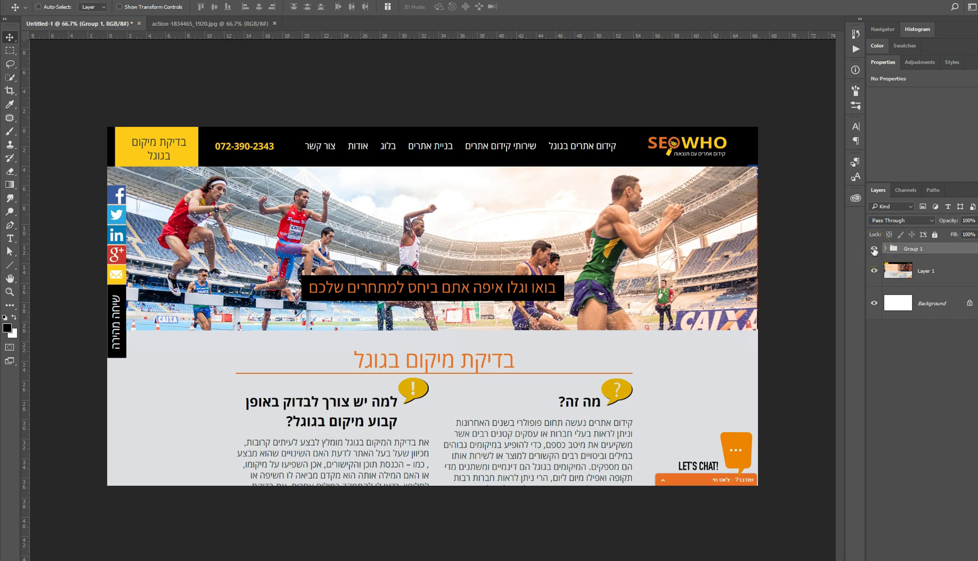
Compare the redesign with the original page by toggling Group 1's visibility, up close and in the full view
key("ctrl+1")
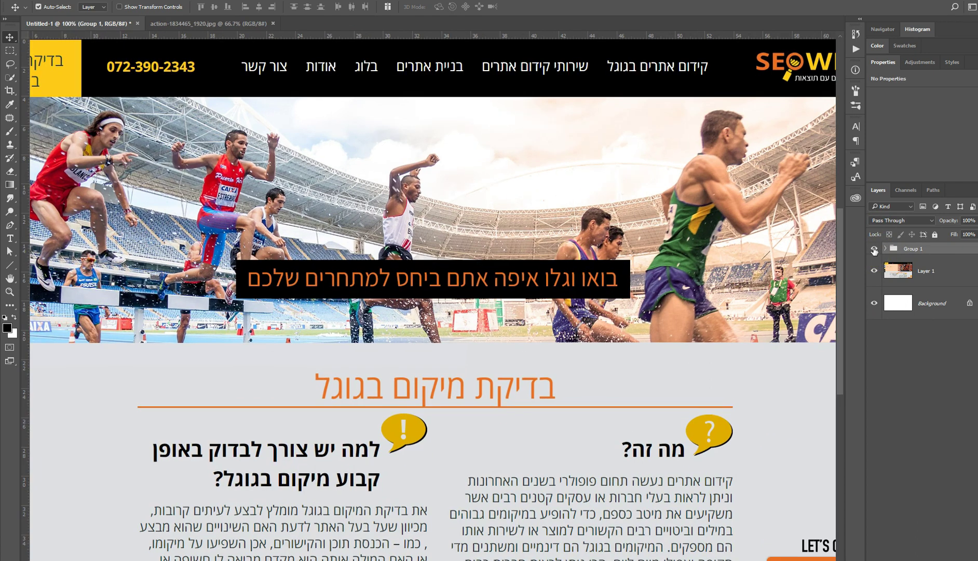
left_click(874, 250)
left_click(874, 249)
key("ctrl+minus")
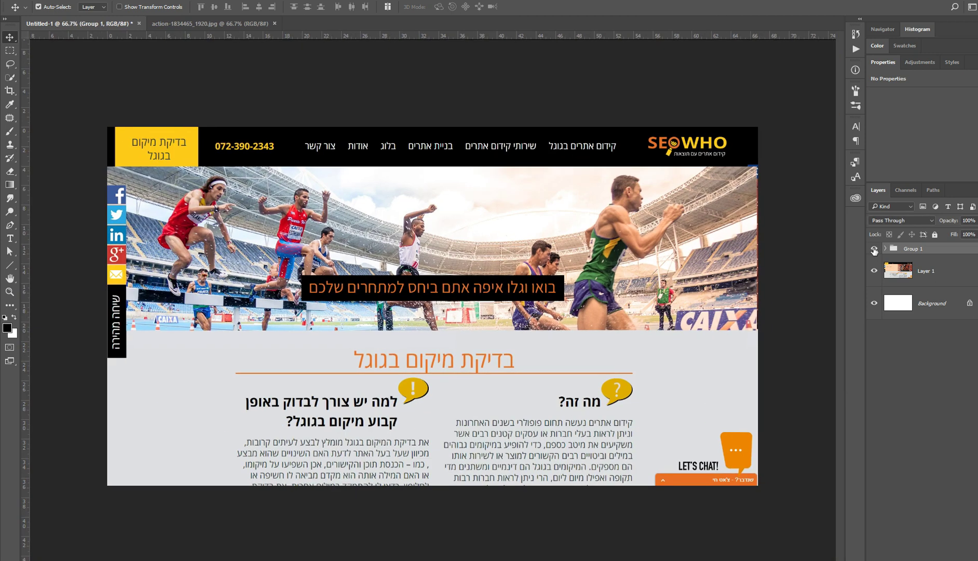
left_click(874, 250)
left_click(874, 249)
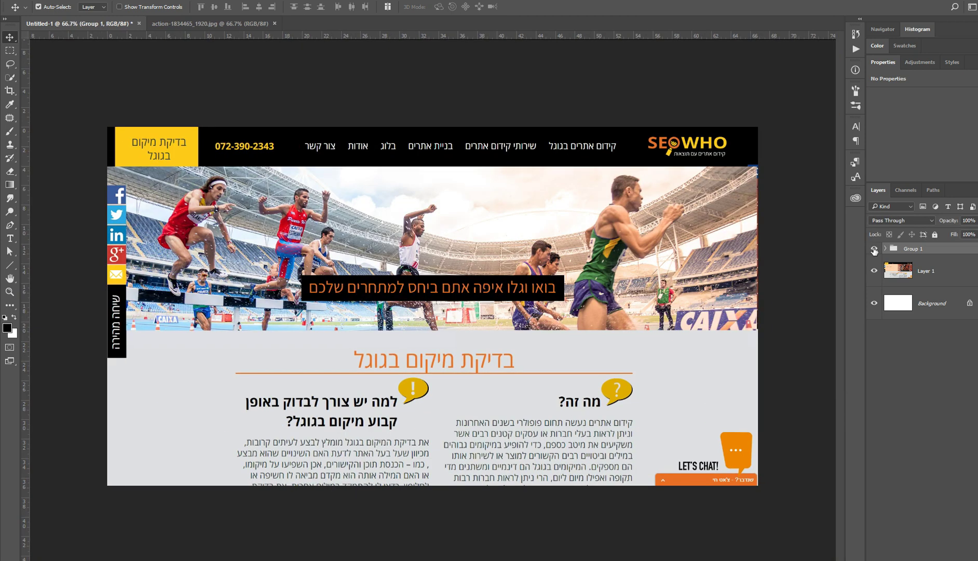